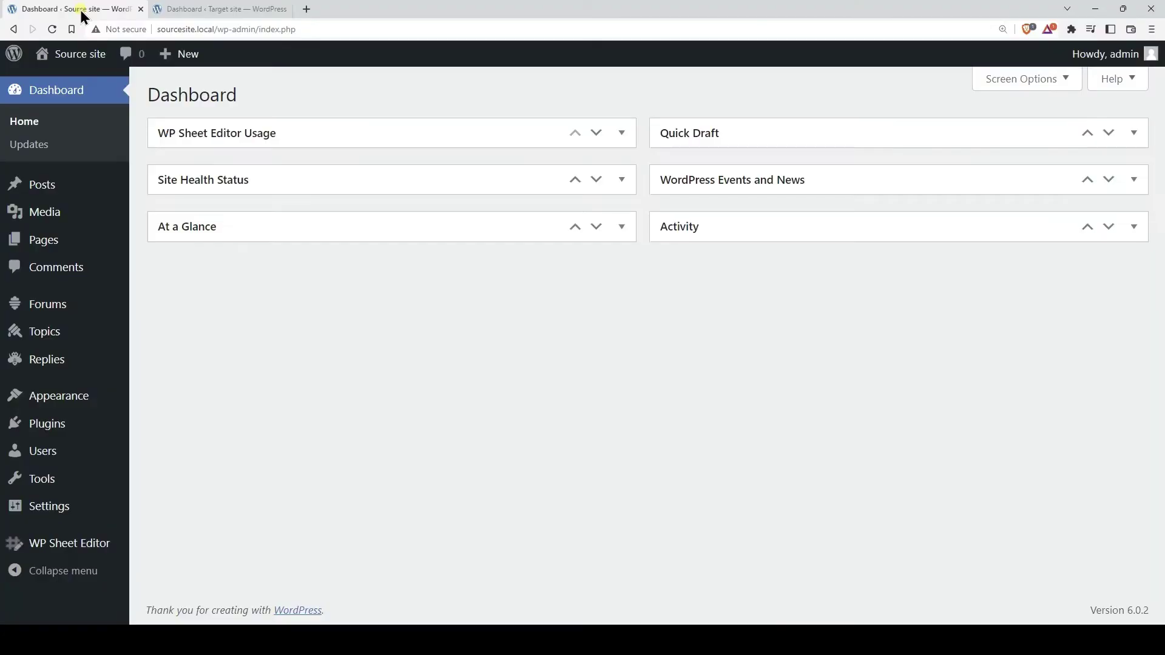
Review the source site's Forums, Topics and Replies lists.
left_click(57, 308)
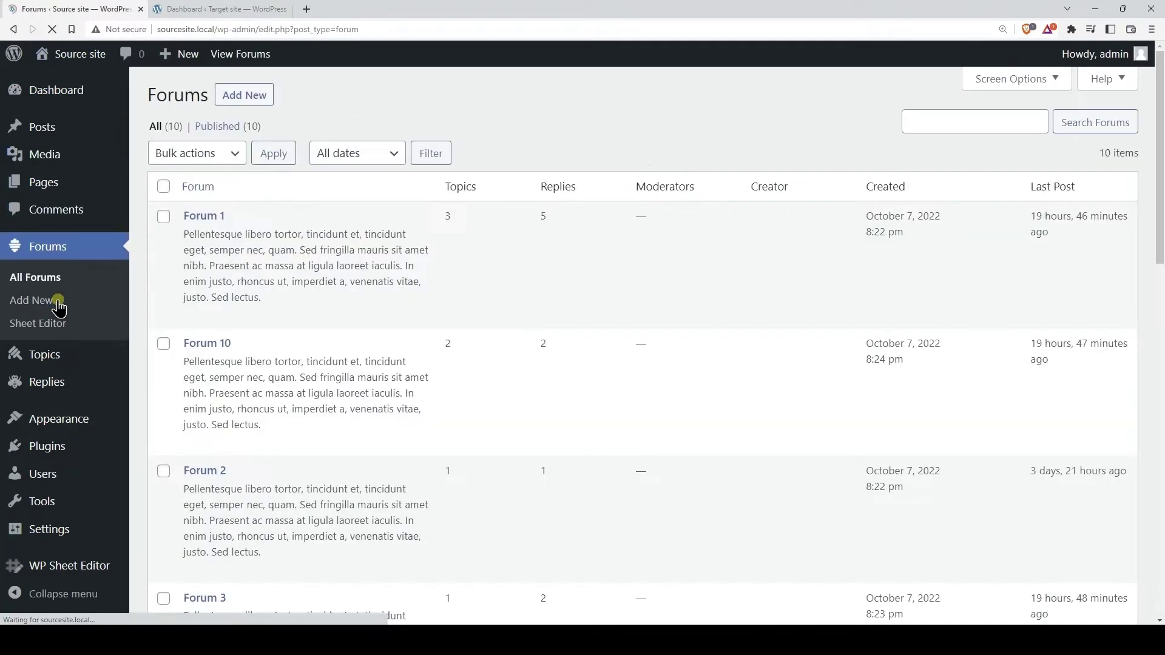
scroll(639, 332, "down", 8)
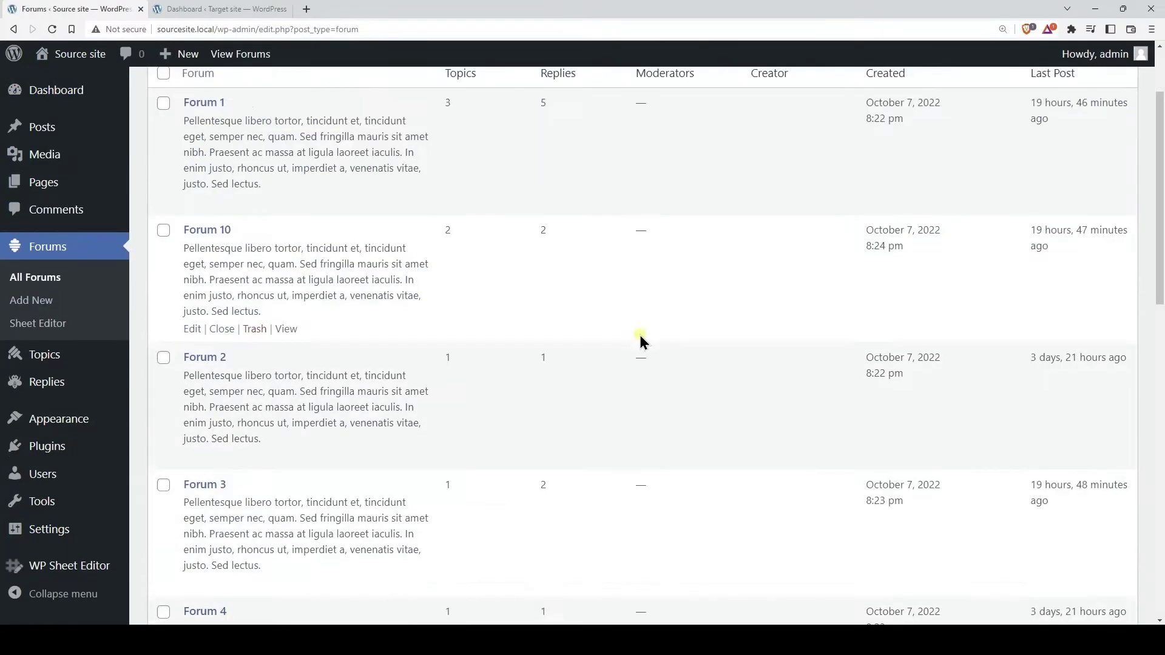
scroll(639, 332, "up", 7)
scroll(639, 333, "up", 1)
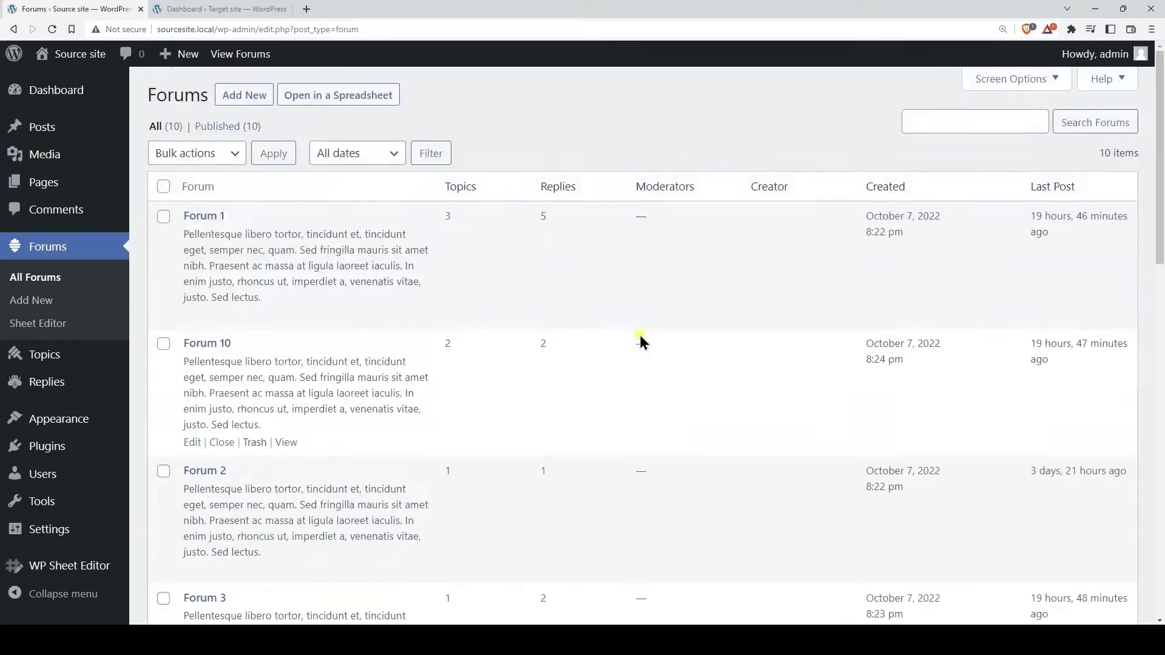
left_click(41, 357)
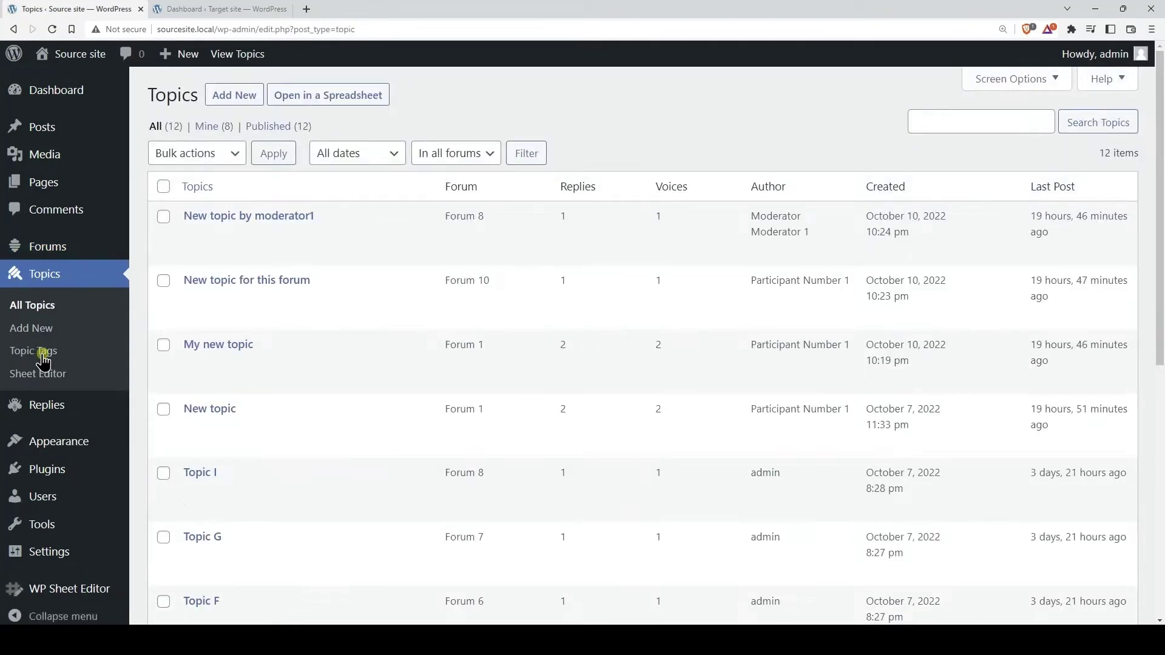
scroll(617, 379, "down", 8)
scroll(625, 383, "up", 8)
left_click(34, 406)
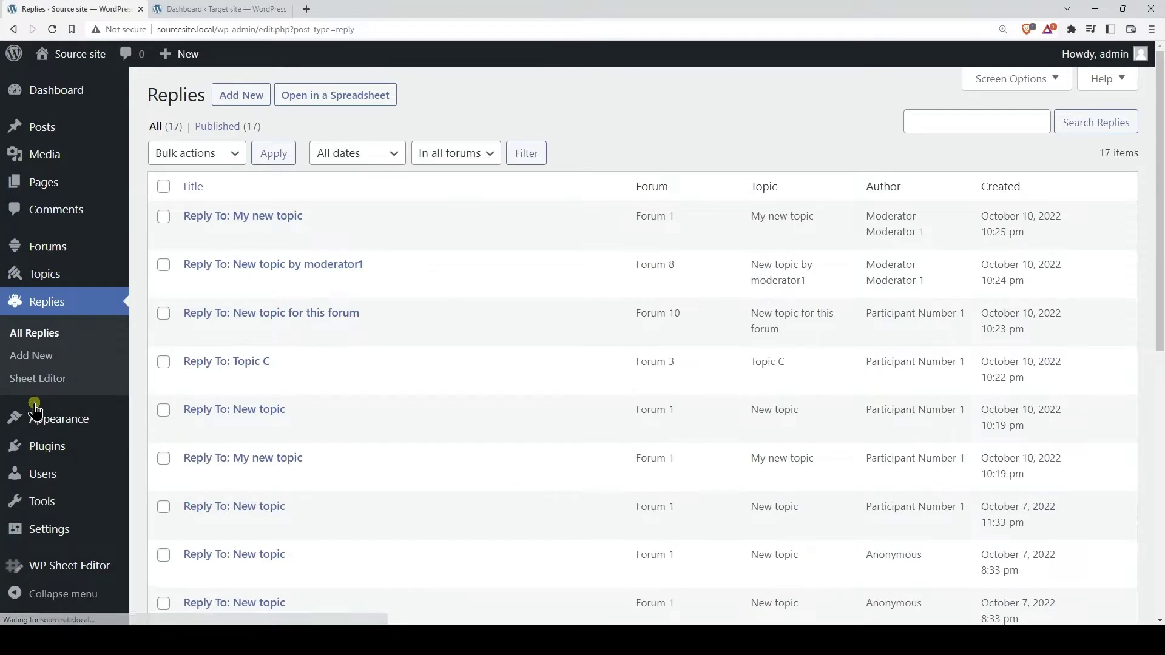
scroll(675, 387, "down", 1)
scroll(673, 389, "down", 5)
scroll(672, 390, "up", 6)
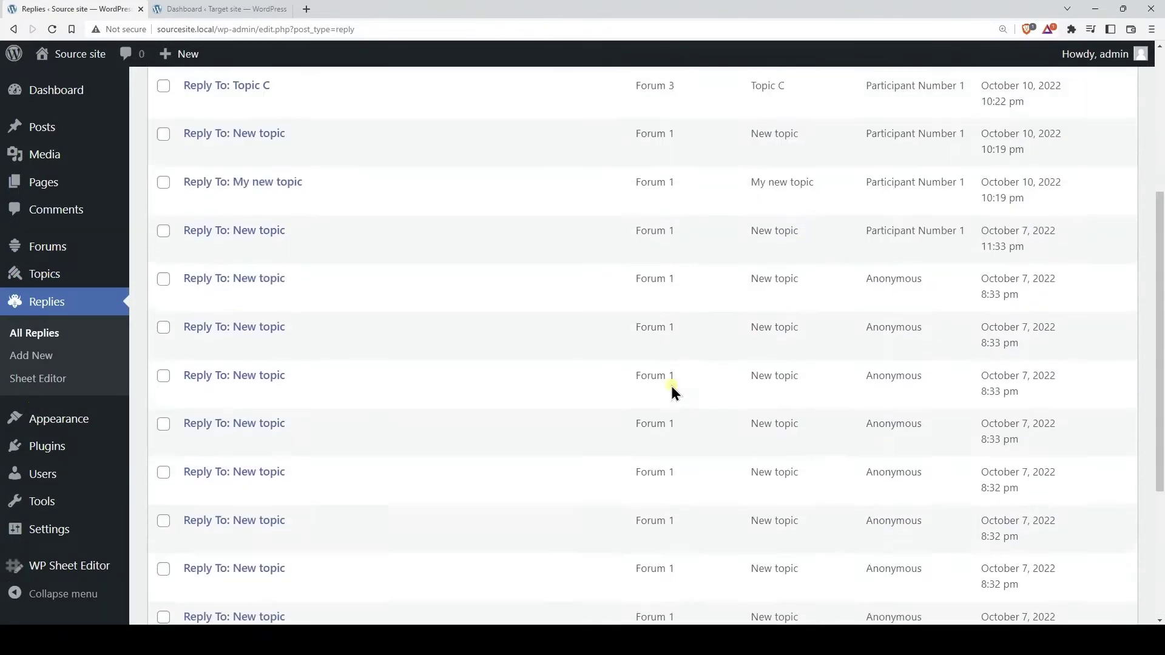
On the target site, check the Forums, Topics and Replies lists for existing content.
left_click(237, 17)
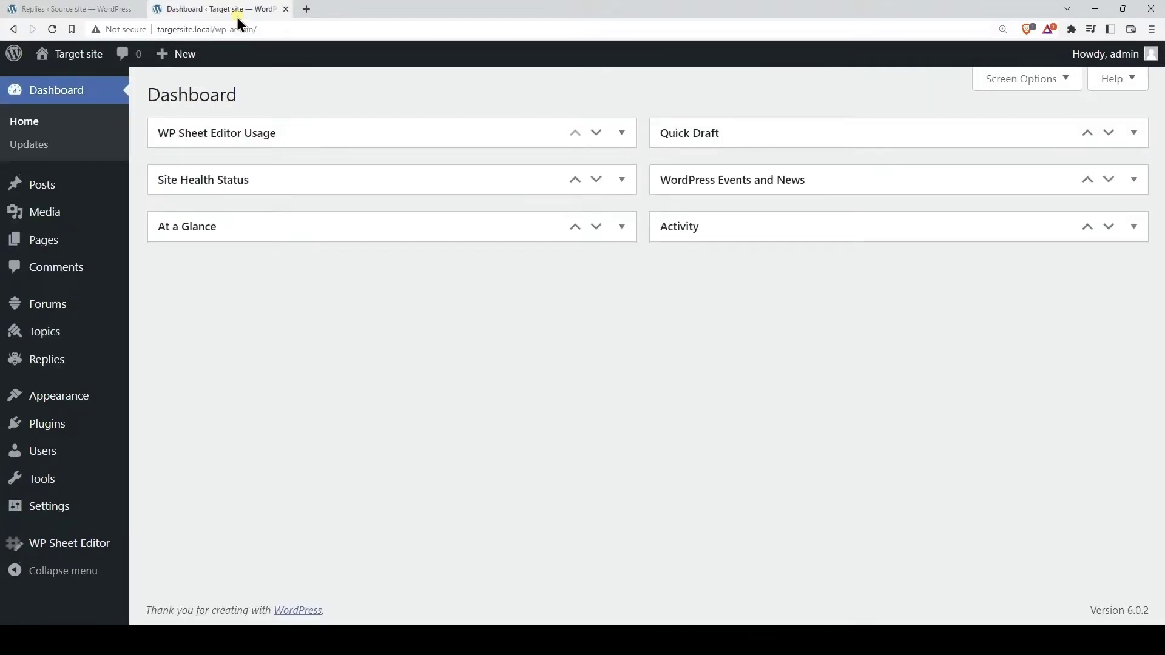
left_click(63, 311)
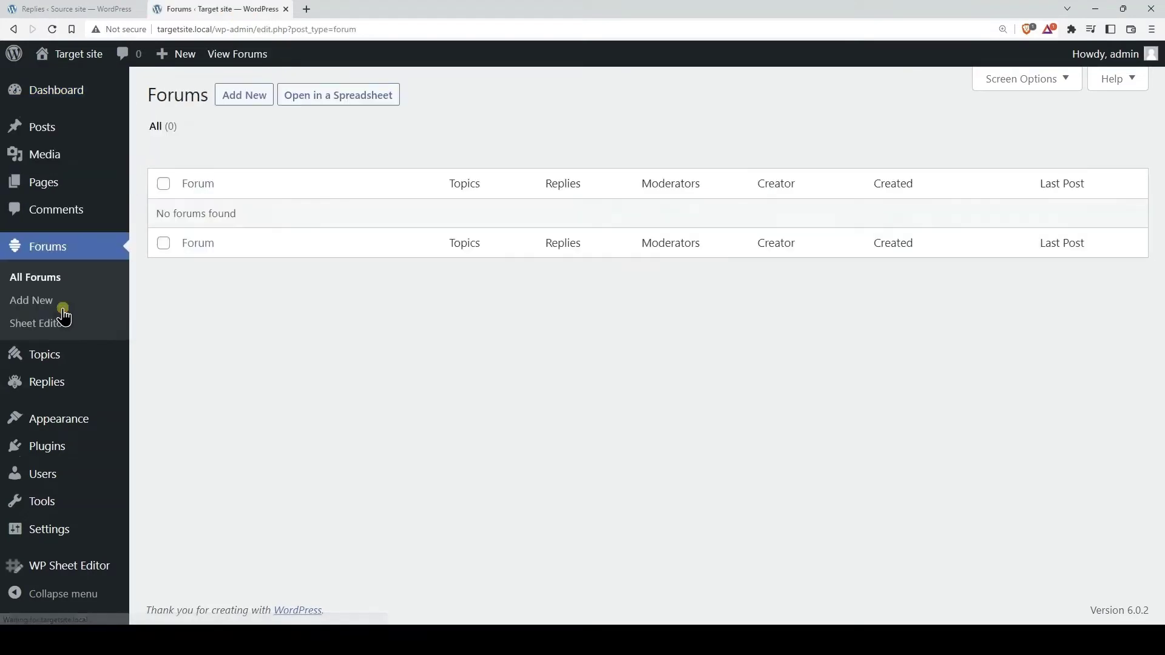
left_click(45, 355)
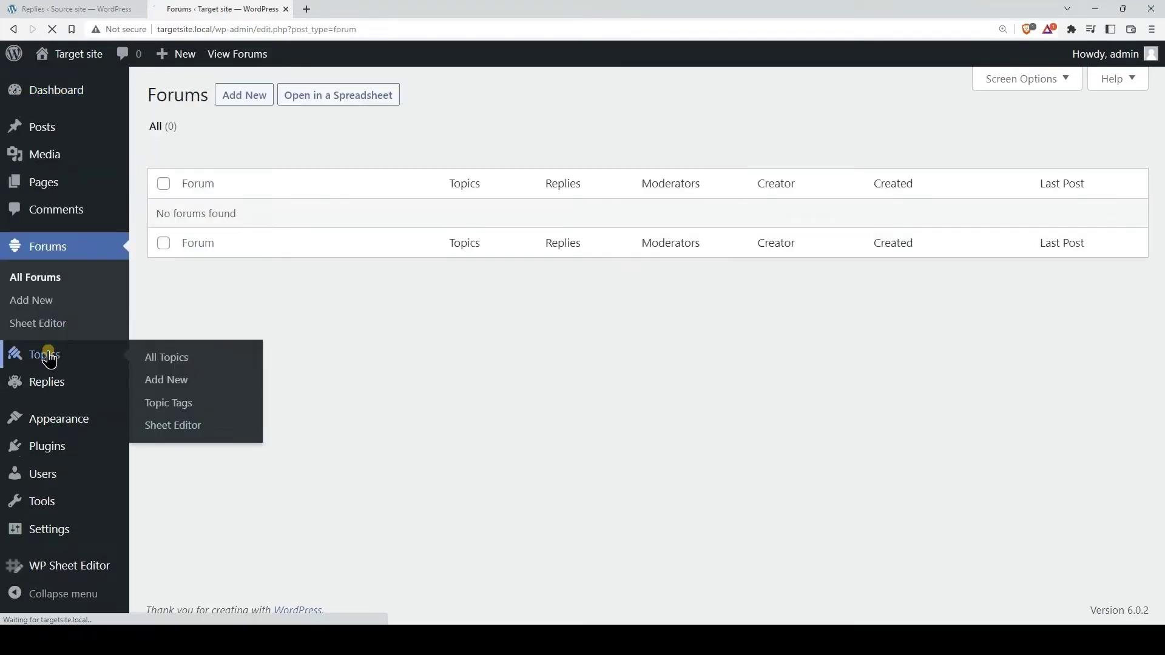
left_click(48, 405)
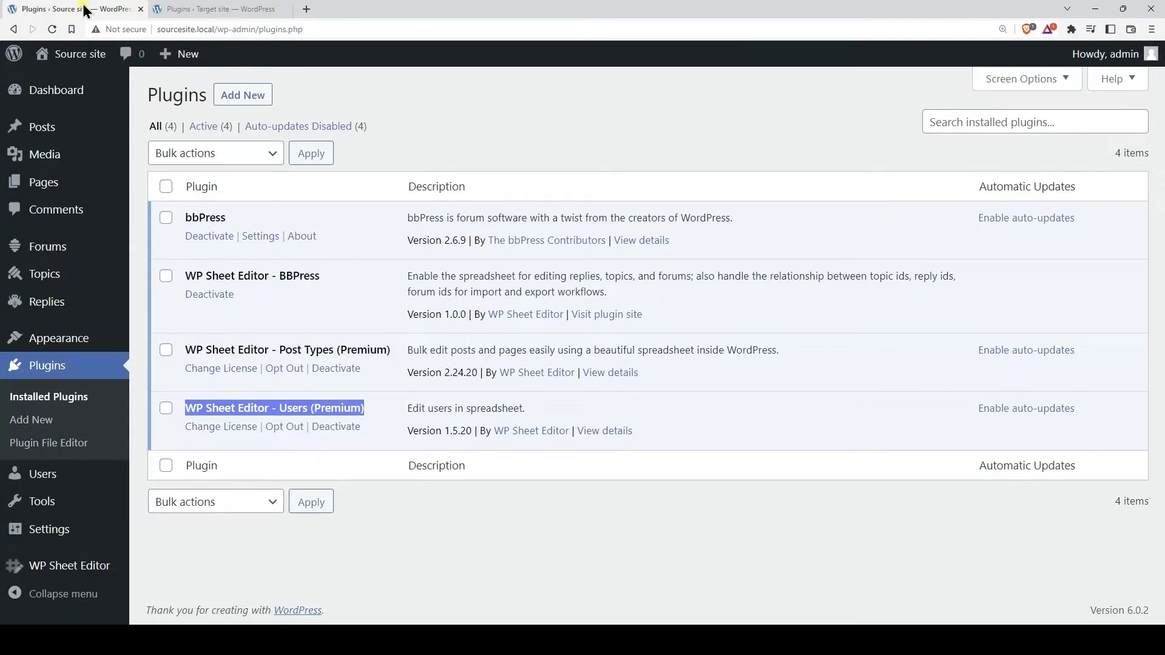
In Setup spreadsheet, enable Forums, Topics, Replies and Users and save the column setup.
mouse_move(33, 565)
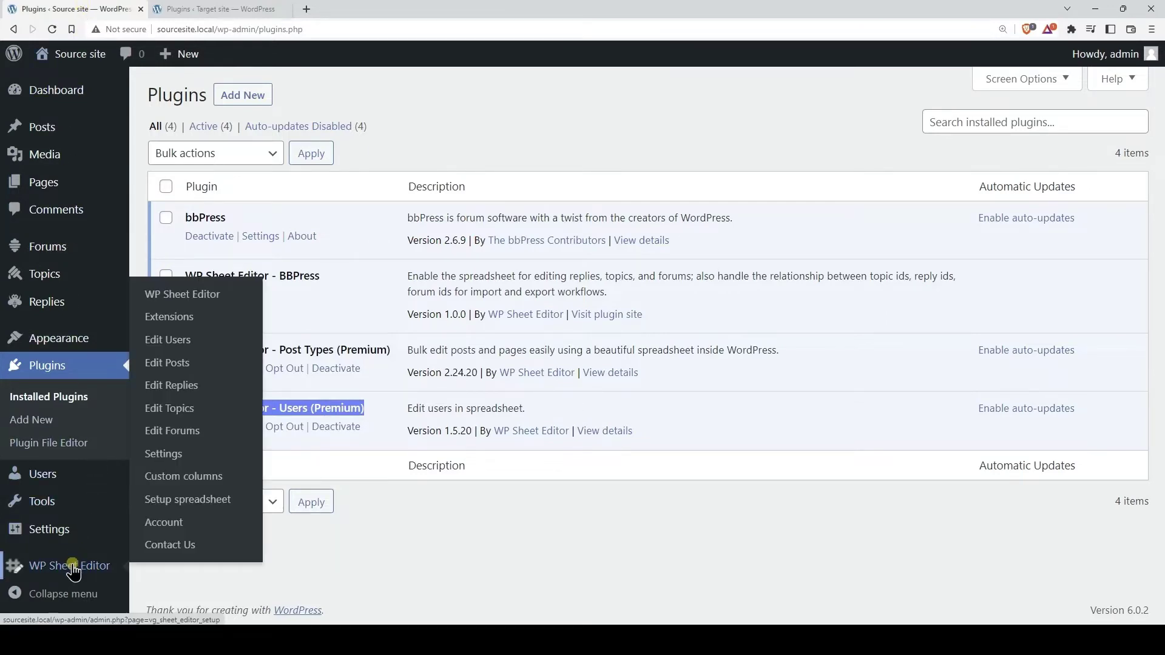
left_click(217, 504)
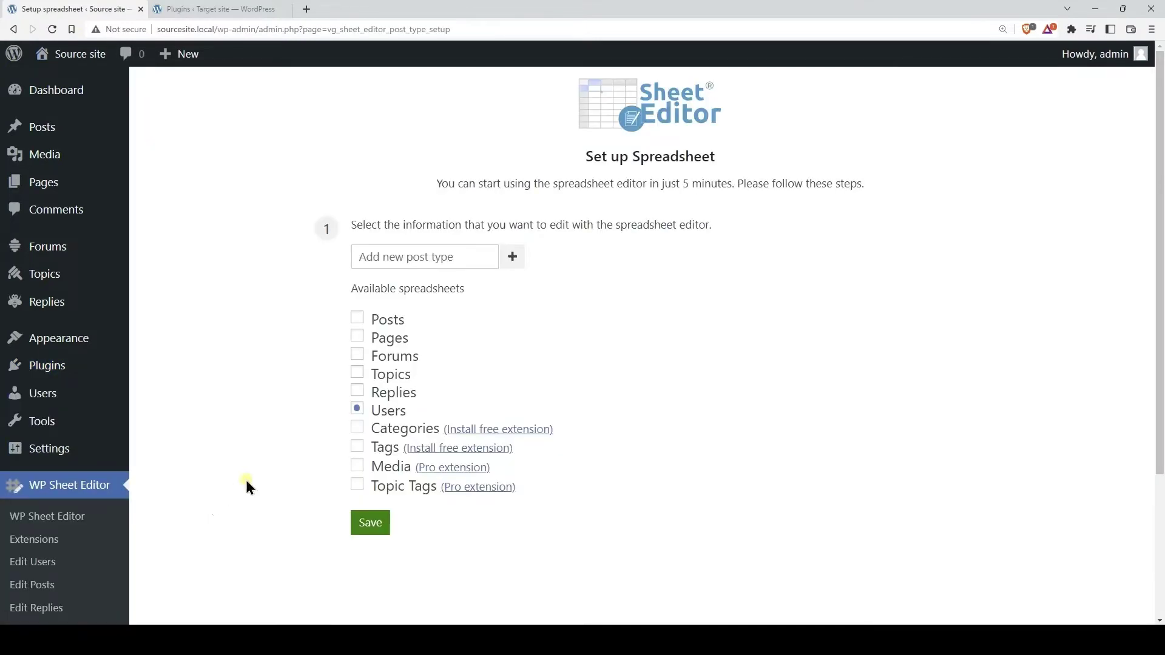
left_click(356, 355)
left_click(356, 373)
left_click(357, 392)
left_click(356, 410)
left_click(368, 522)
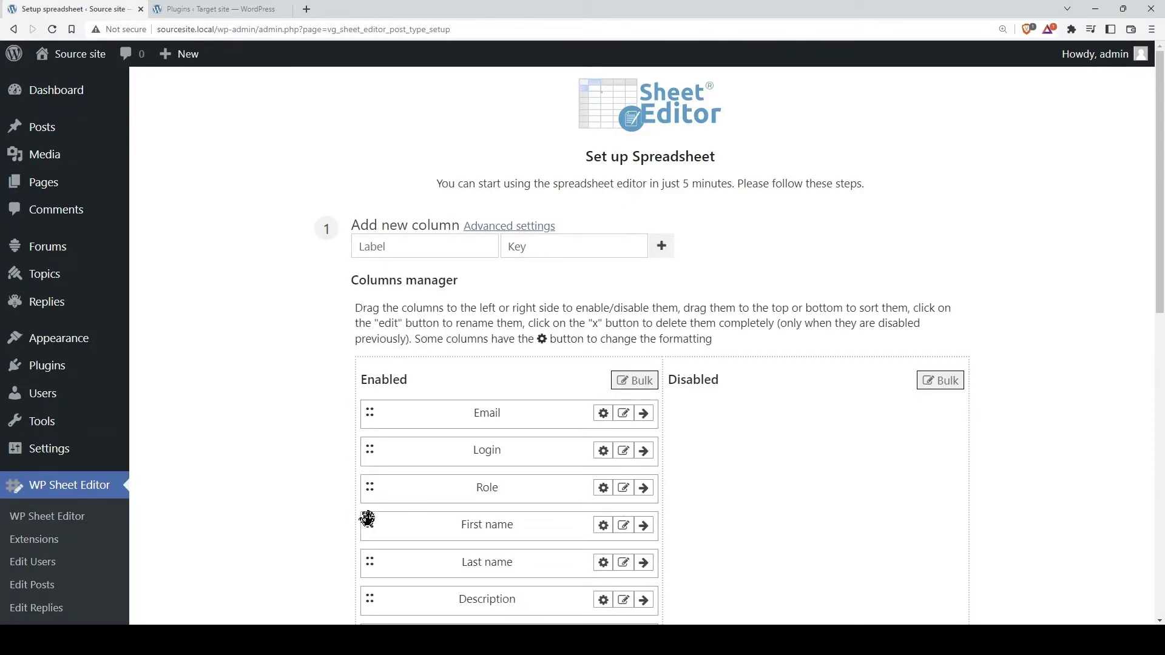
scroll(368, 520, "down", 10)
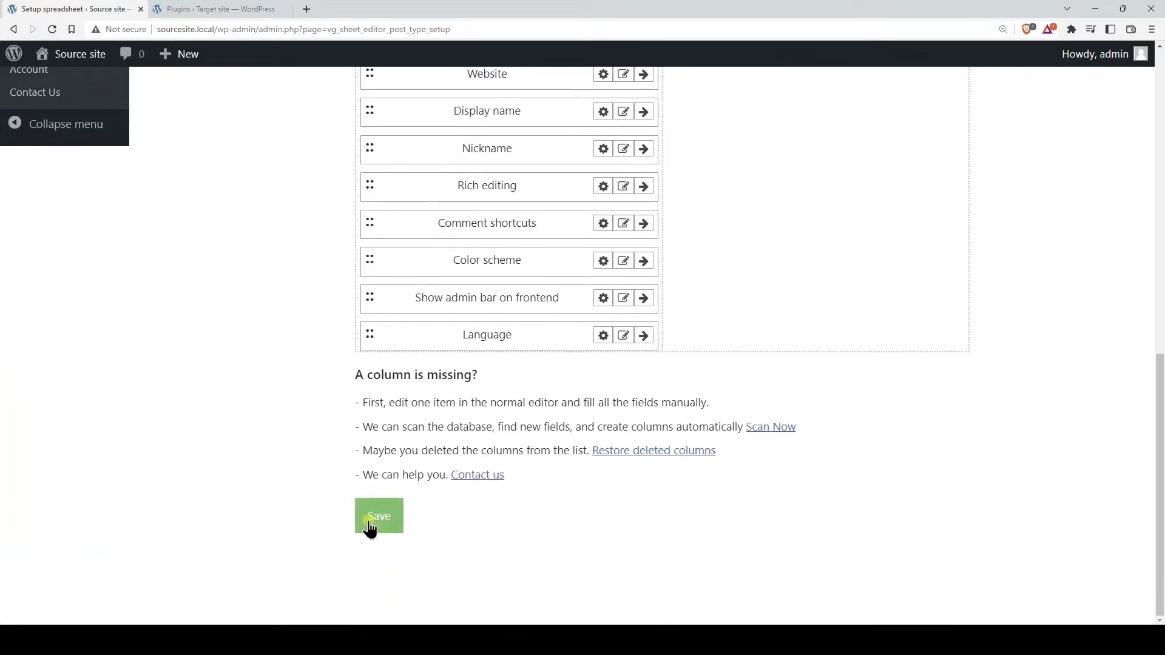
left_click(369, 521)
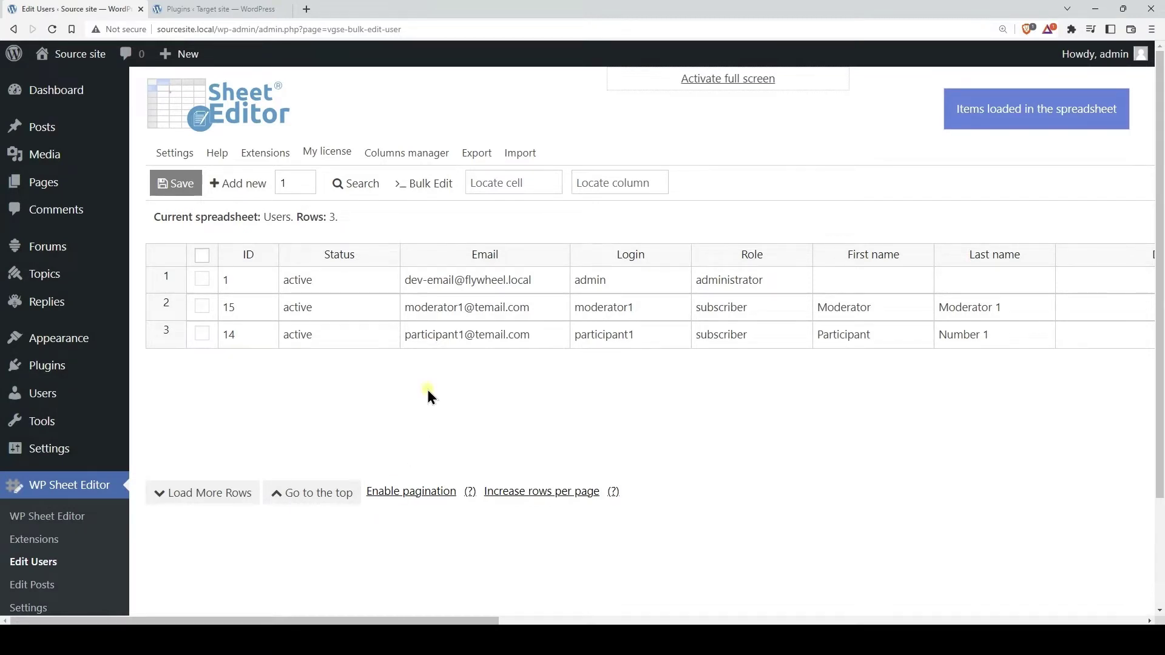
Export the 3 users with all active columns as a CSV for Other versions of Microsoft Excel.
left_click(476, 155)
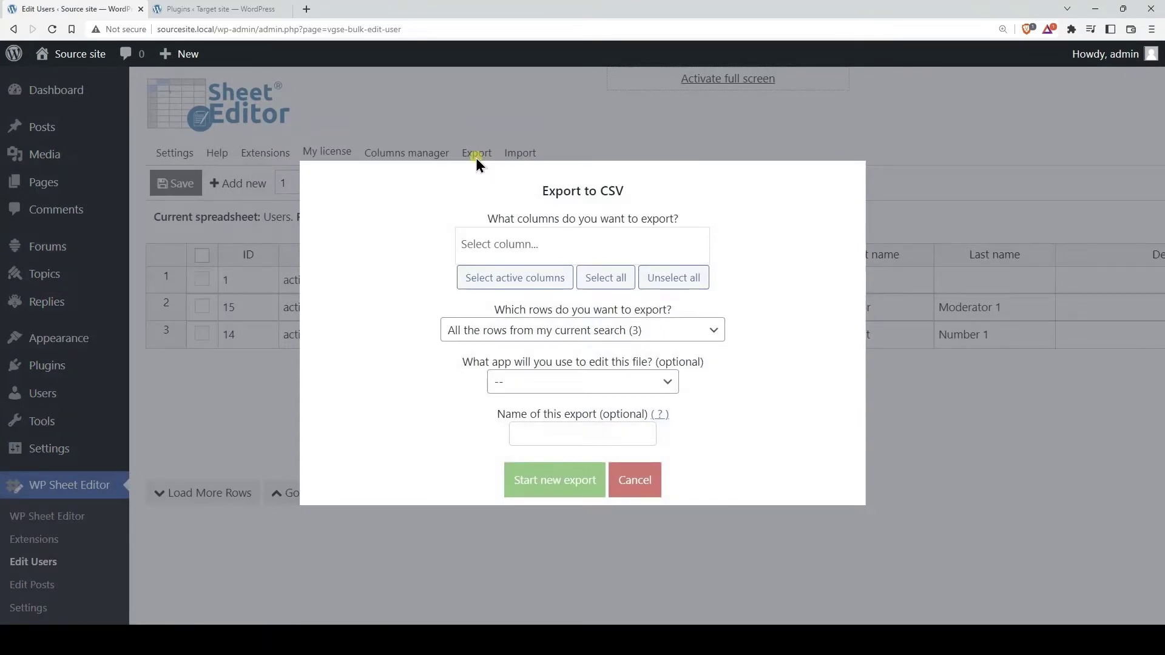
left_click(515, 276)
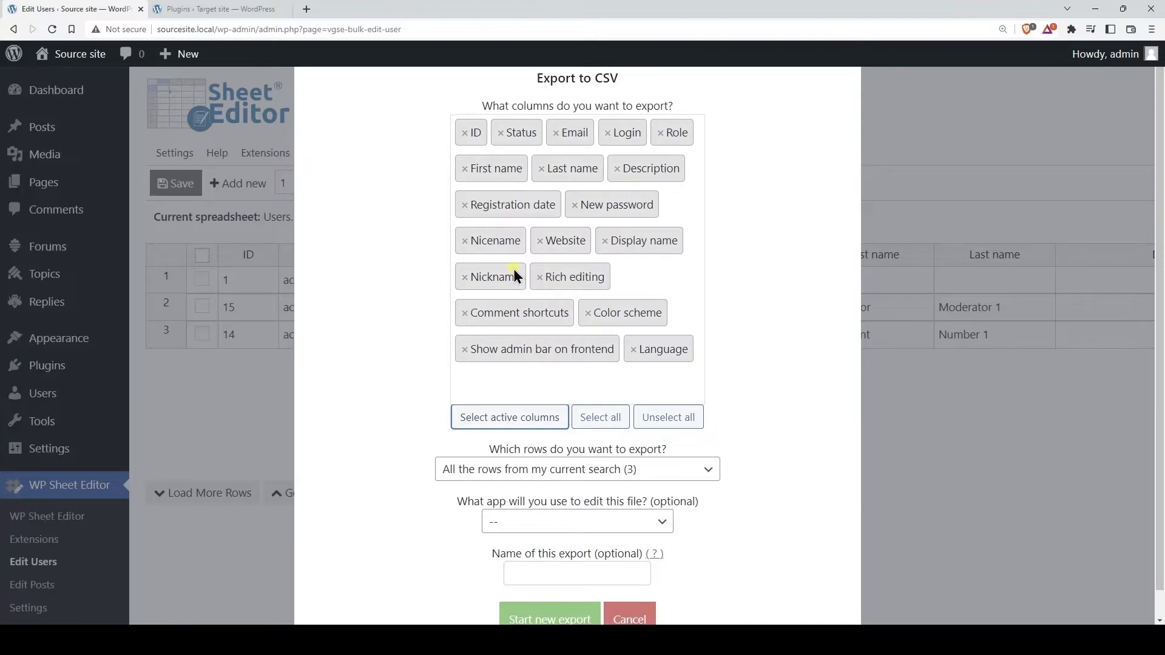
scroll(513, 268, "down", 1)
left_click(545, 494)
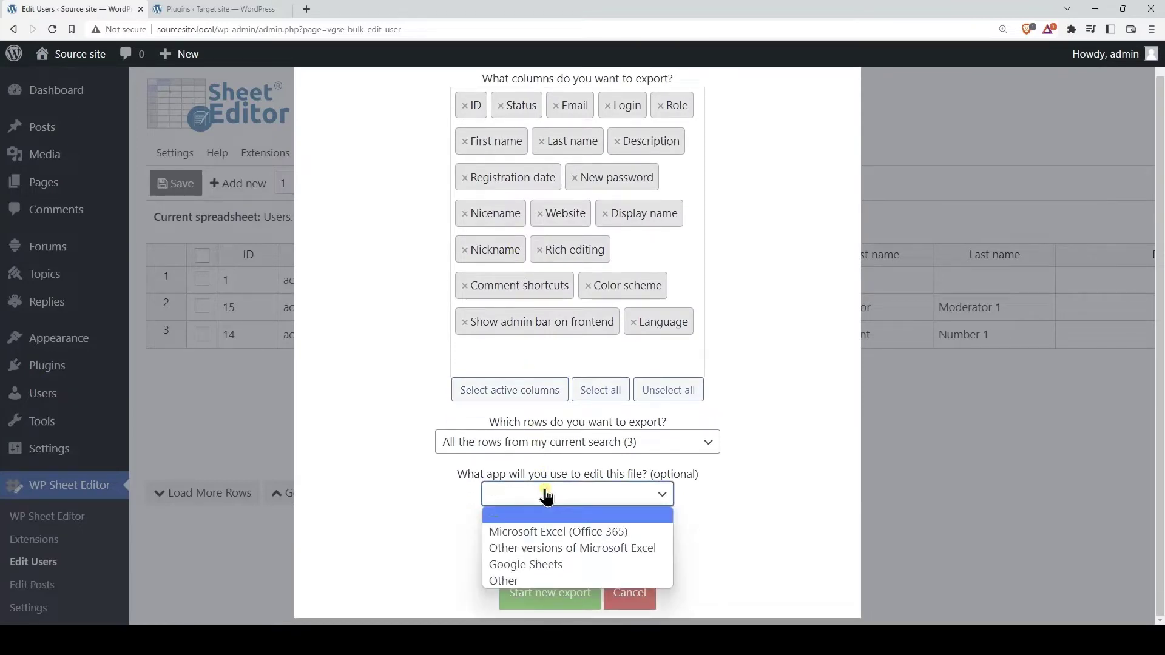
left_click(553, 546)
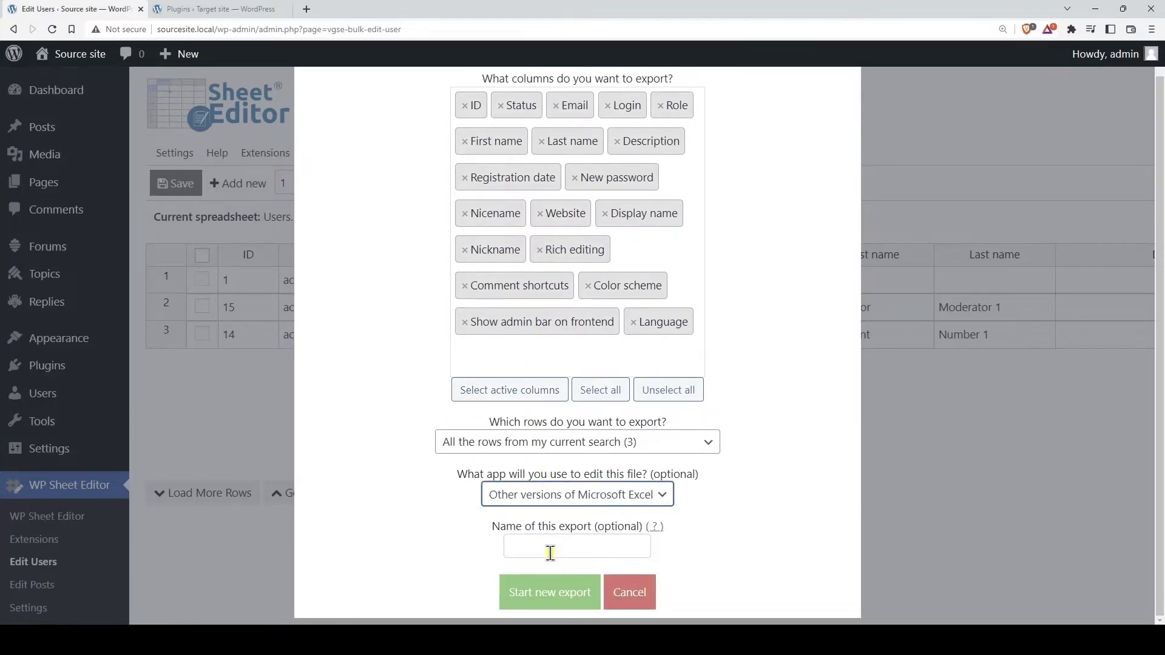
left_click(534, 597)
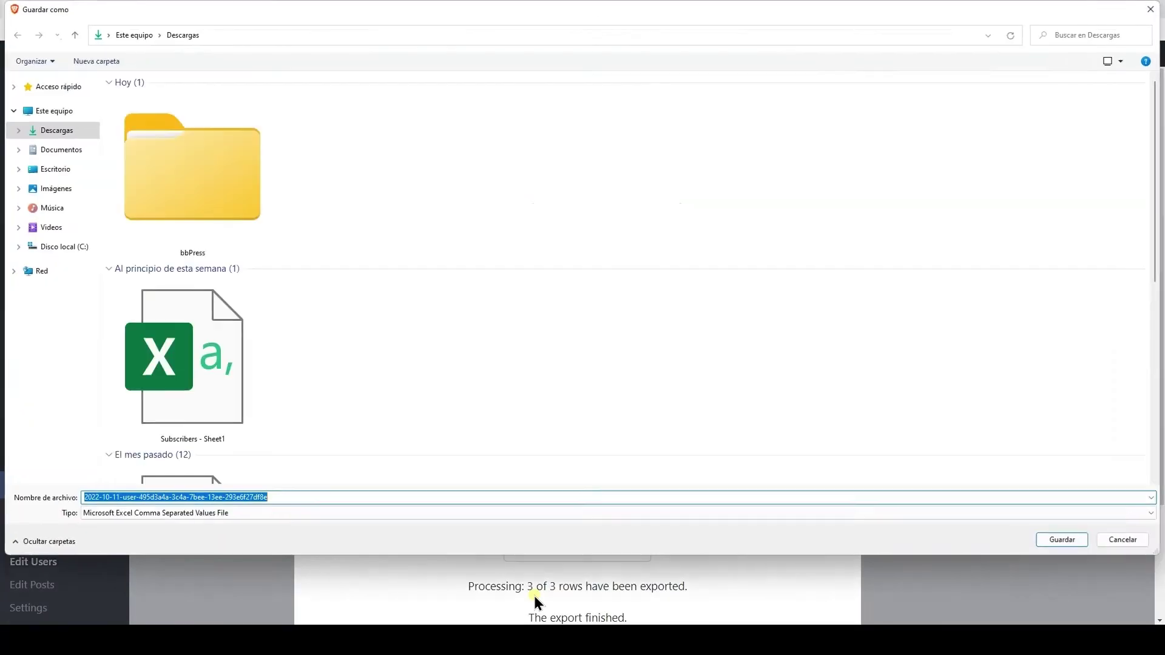
left_click(1062, 540)
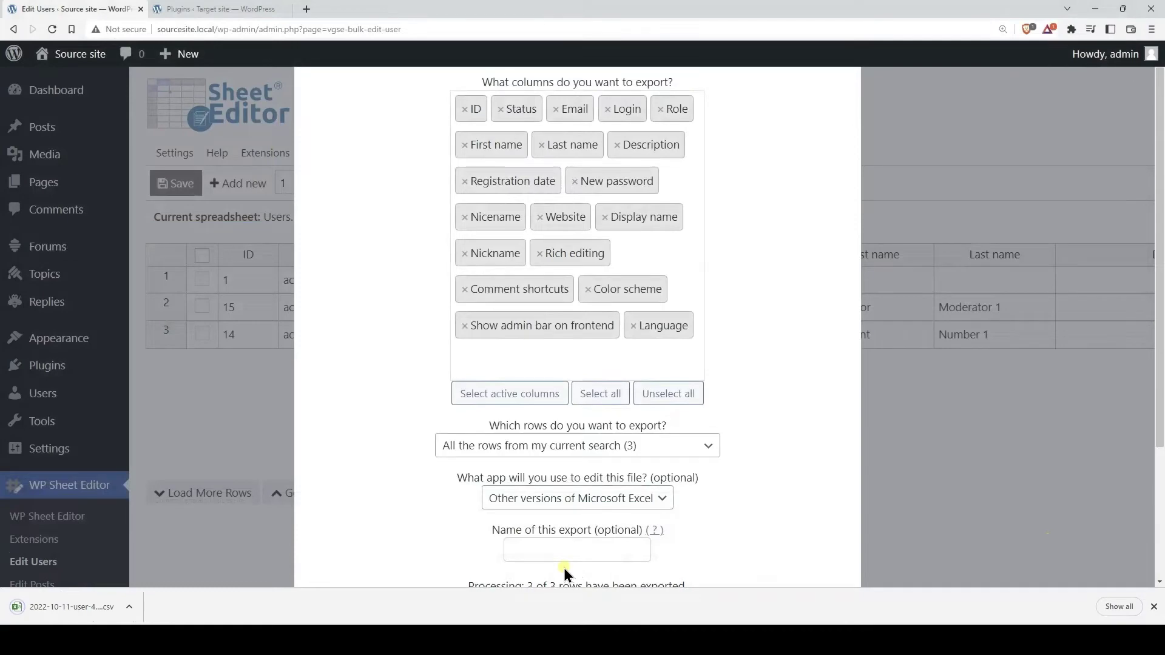
scroll(563, 568, "down", 1)
scroll(563, 568, "down", 2)
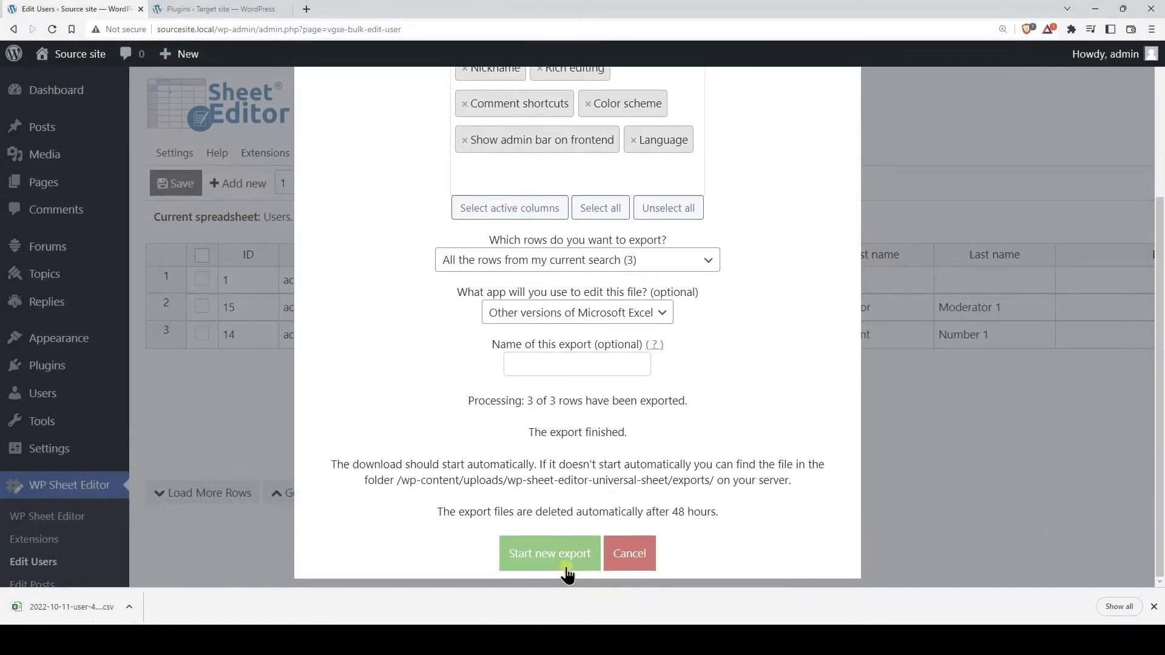
left_click(625, 554)
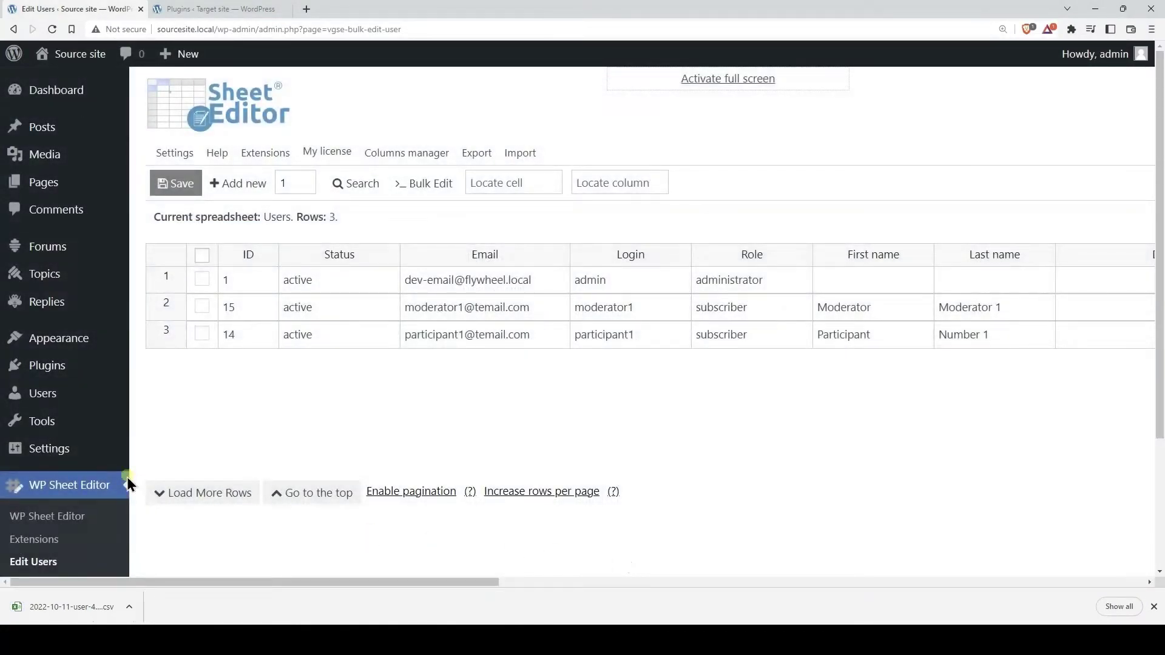
scroll(125, 479, "down", 3)
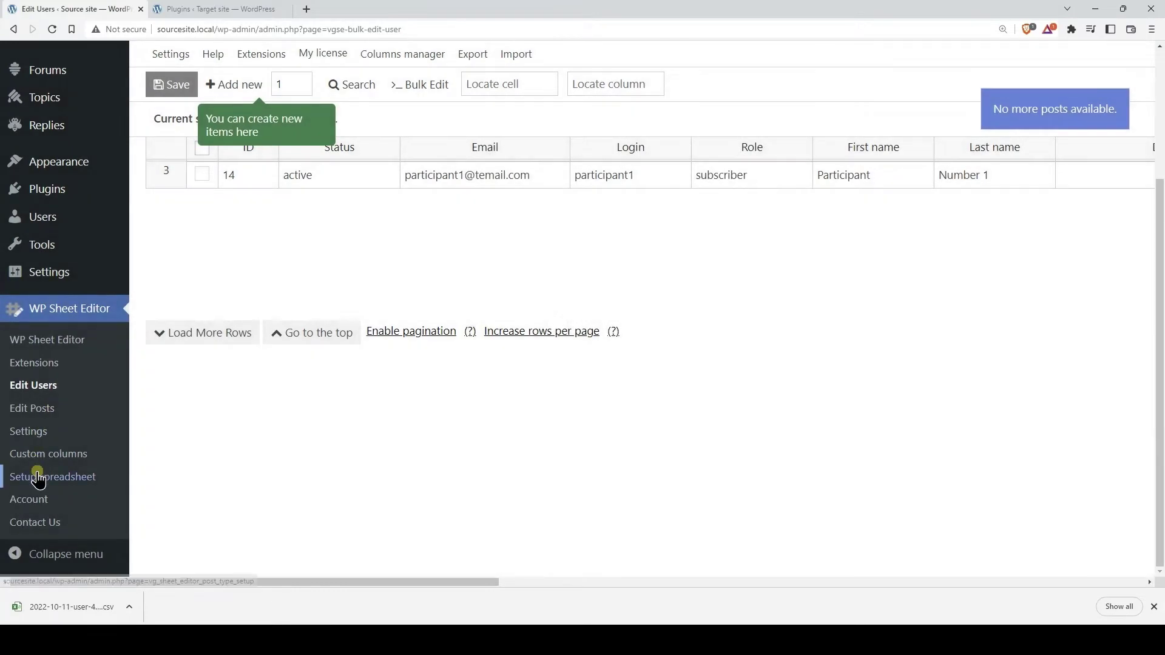
Set up and save a Forums spreadsheet in Setup spreadsheet.
left_click(38, 479)
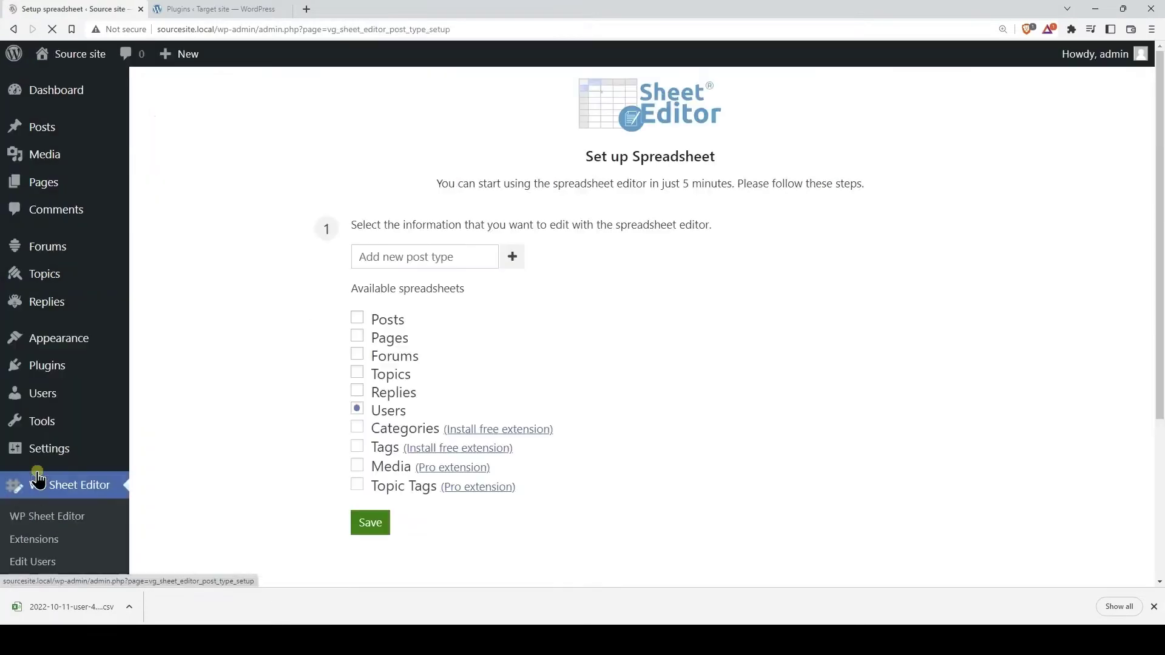
left_click(357, 353)
left_click(371, 524)
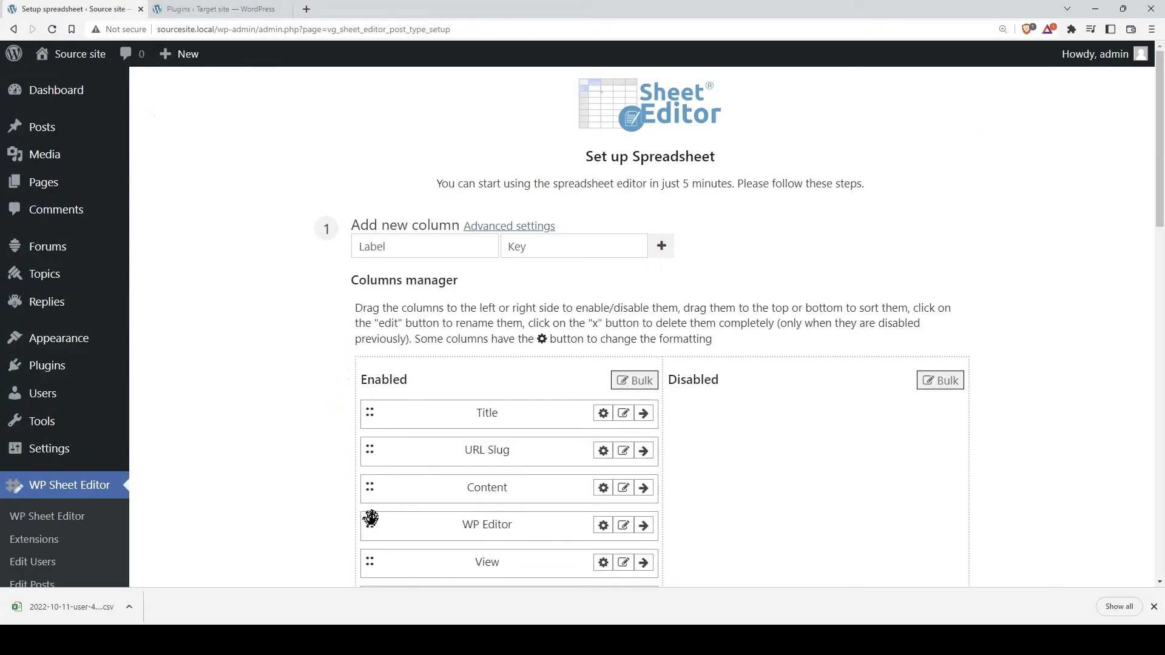
scroll(369, 517, "down", 15)
left_click(374, 493)
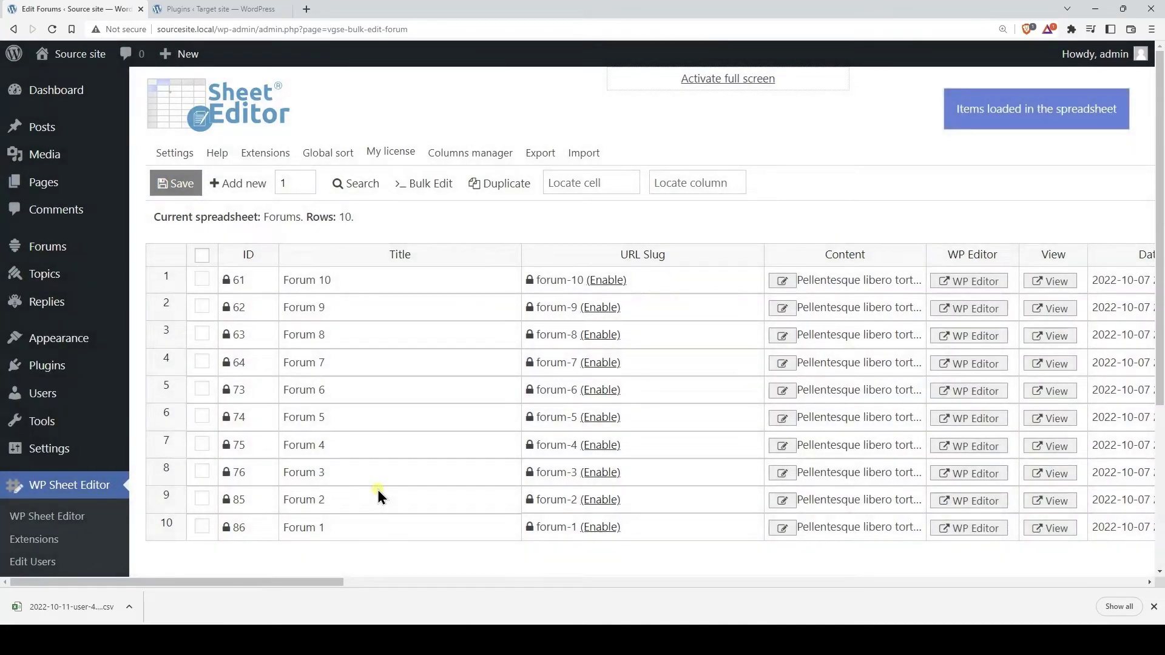
Export the 10 forums with all active columns as a CSV for Other versions of Microsoft Excel.
left_click(540, 152)
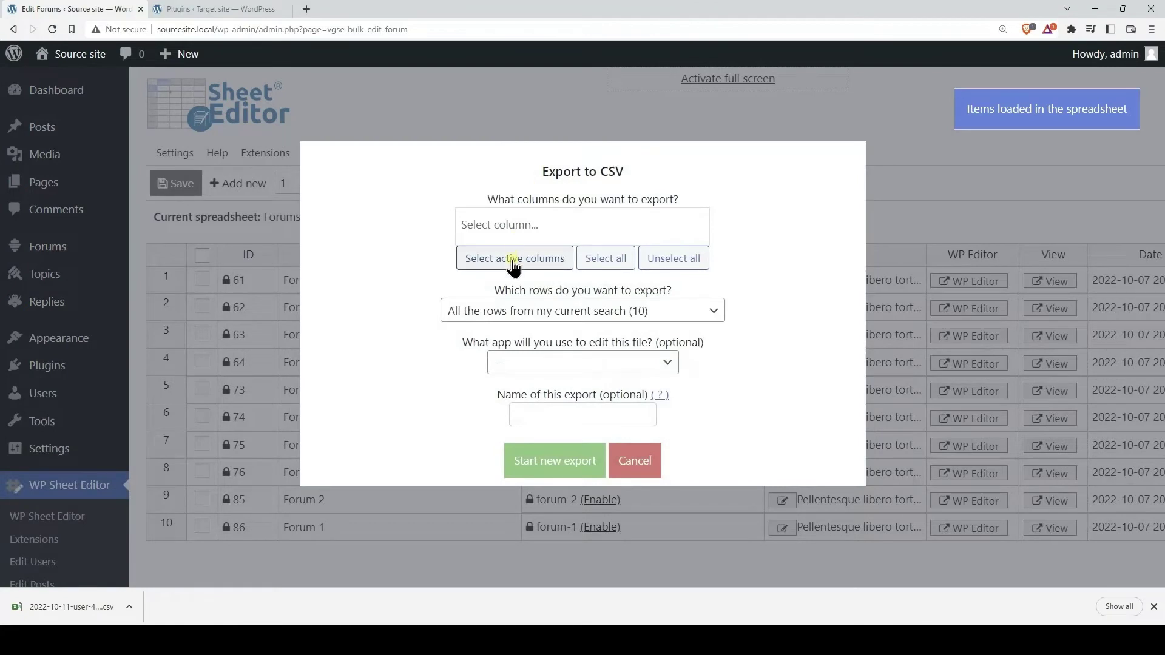
left_click(512, 266)
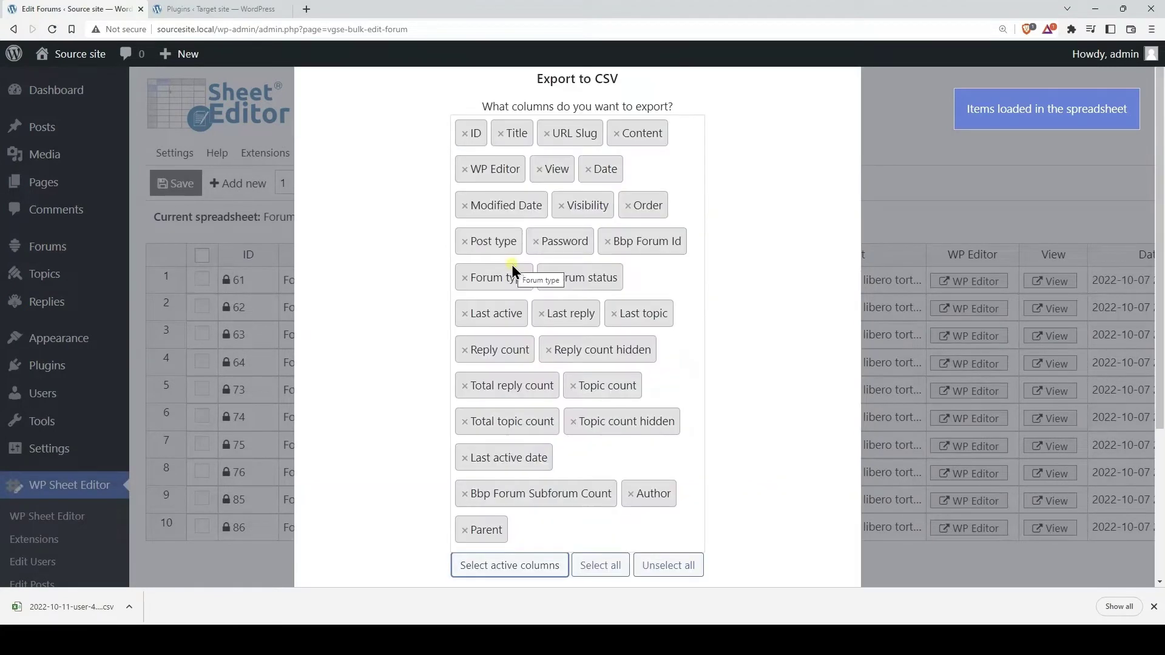
scroll(511, 264, "down", 5)
left_click(548, 456)
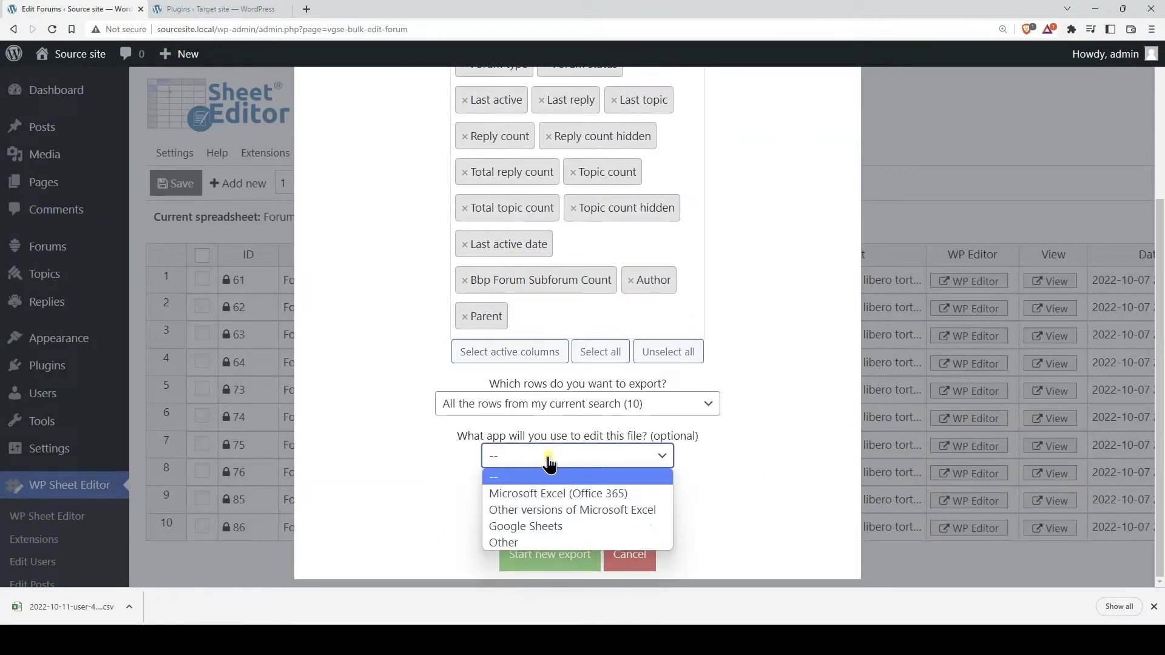
left_click(571, 503)
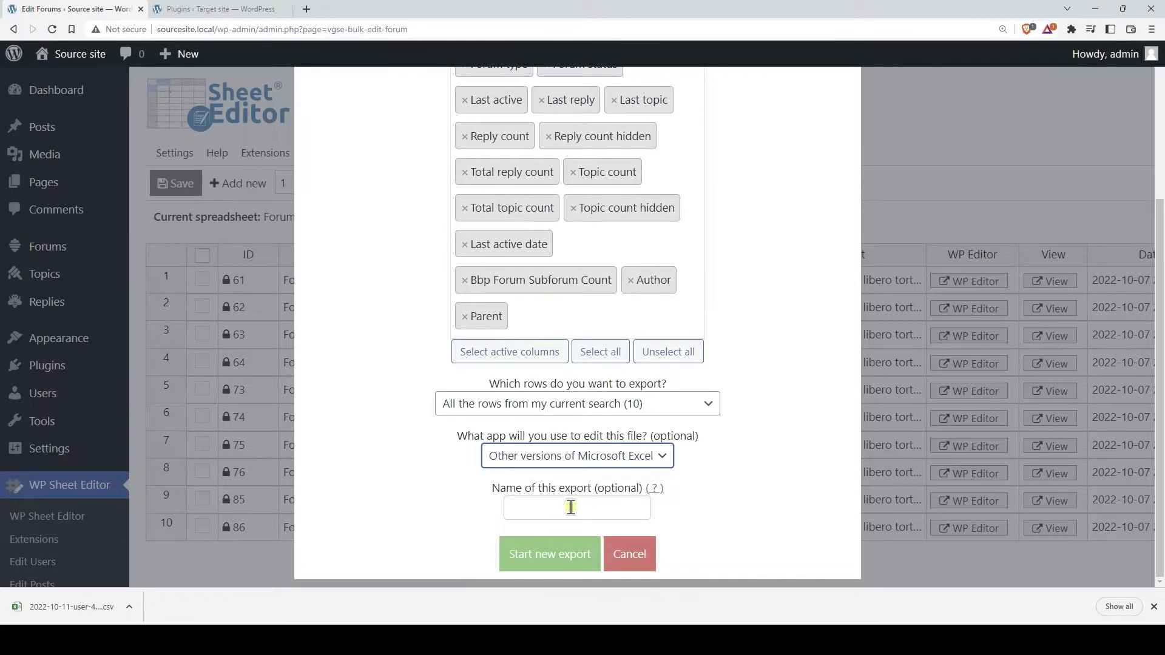
left_click(558, 554)
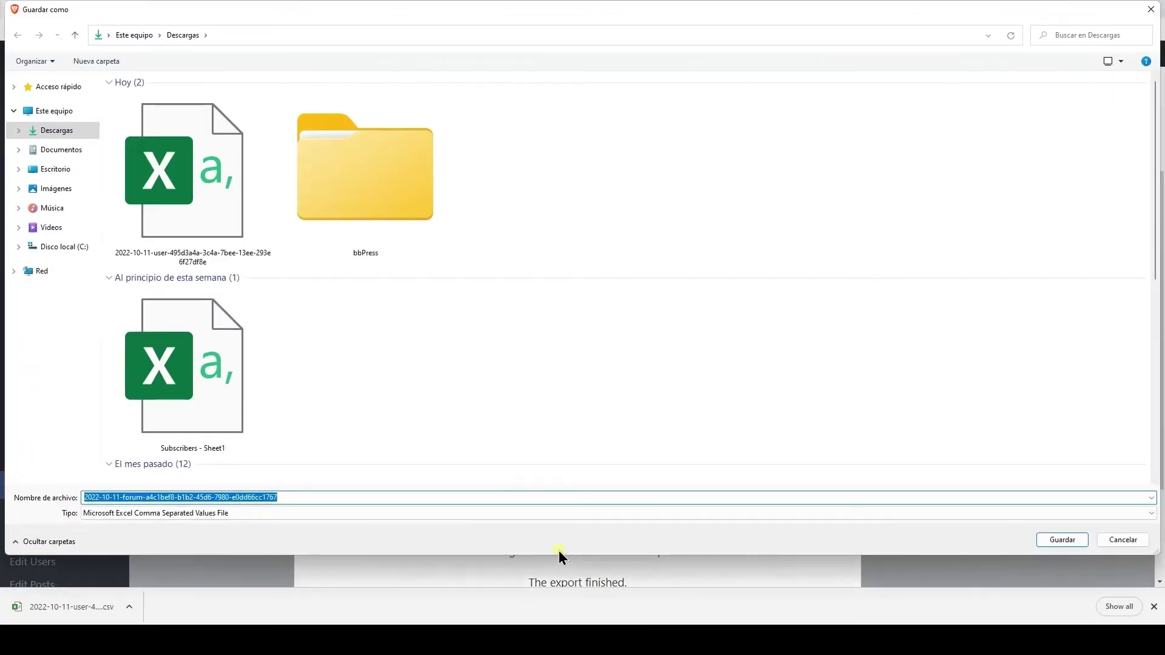
left_click(1063, 539)
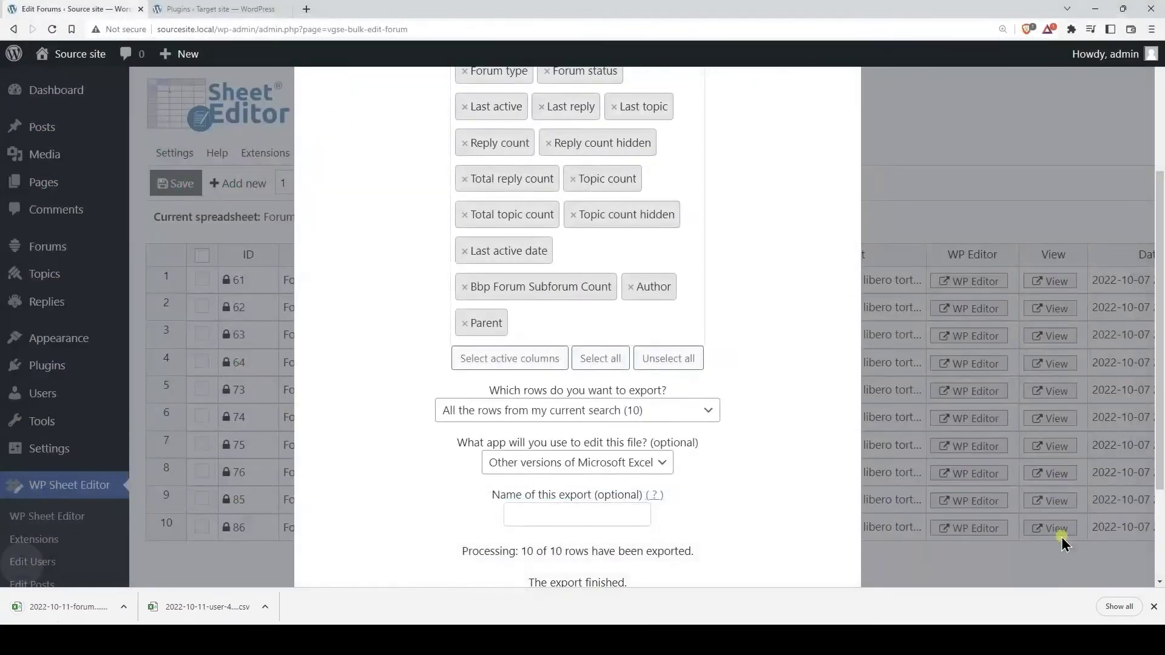
scroll(751, 528, "down", 3)
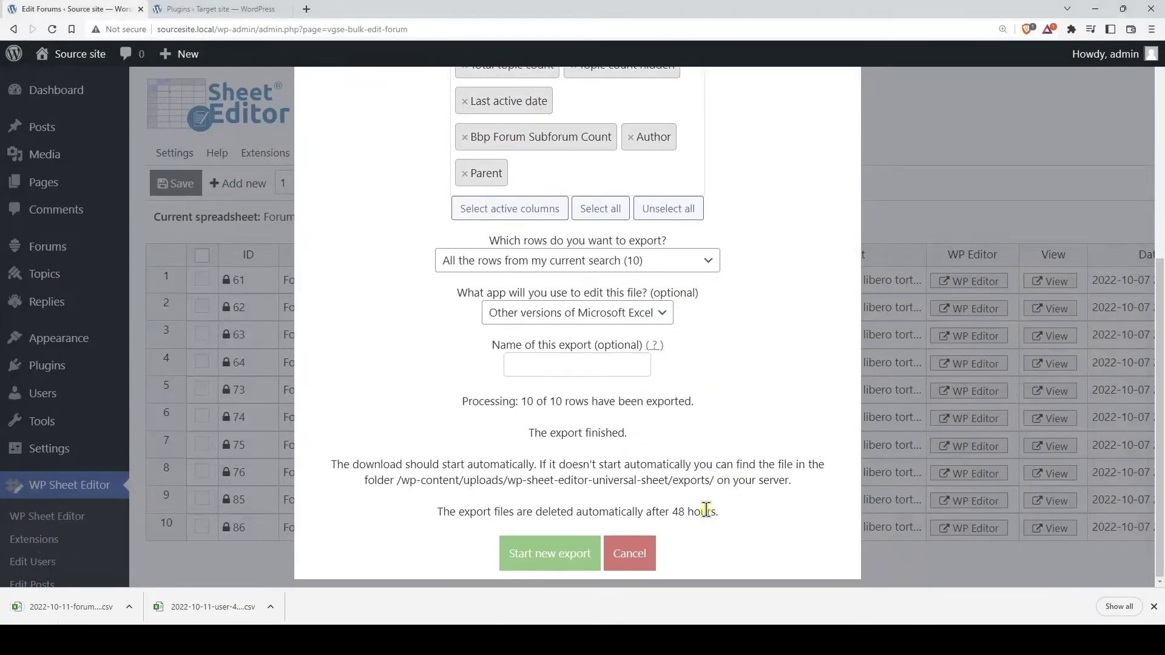
left_click(628, 553)
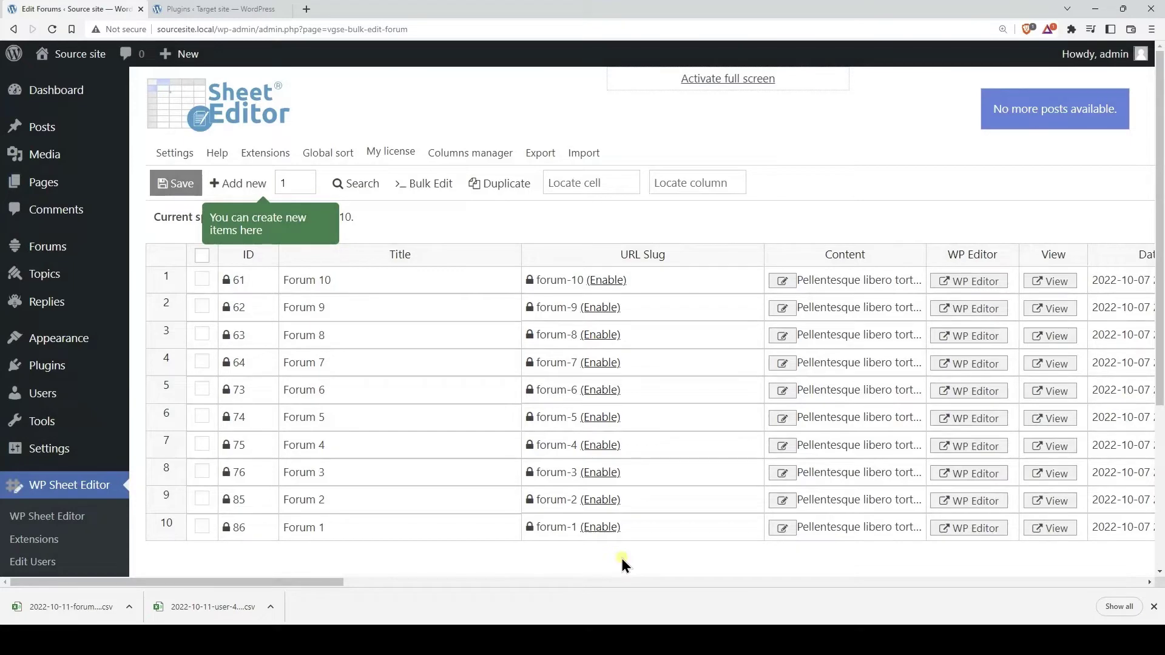
scroll(620, 555, "down", 5)
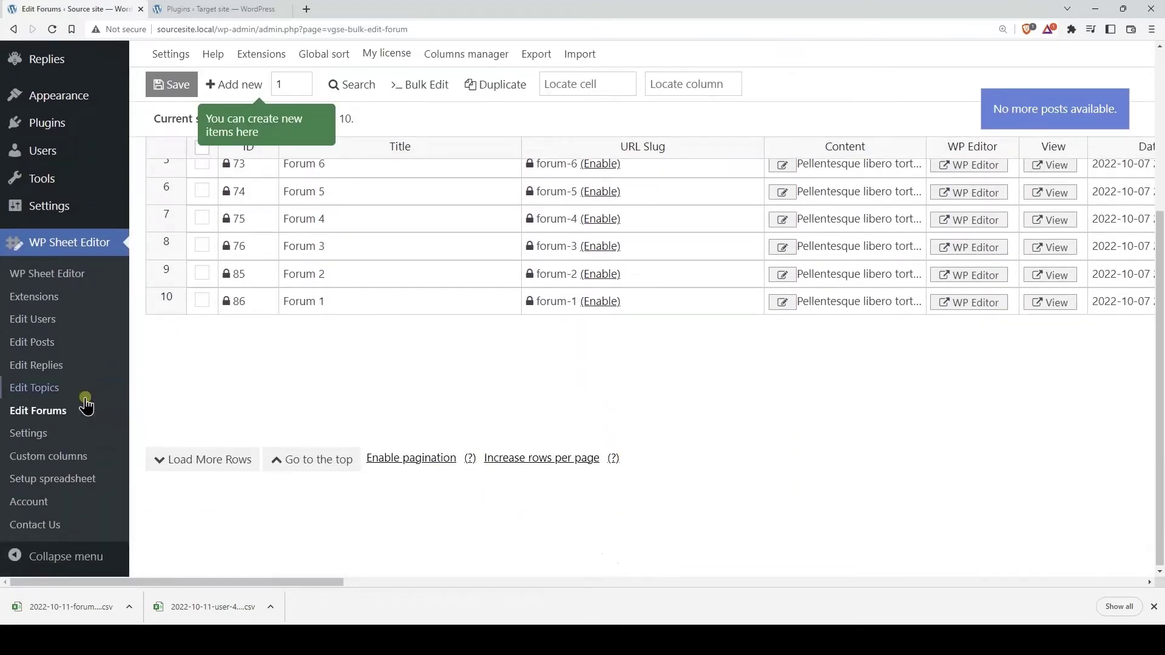
From the Topics sheet, export the 12 topics with active columns as an Other-Excel-versions CSV.
left_click(39, 387)
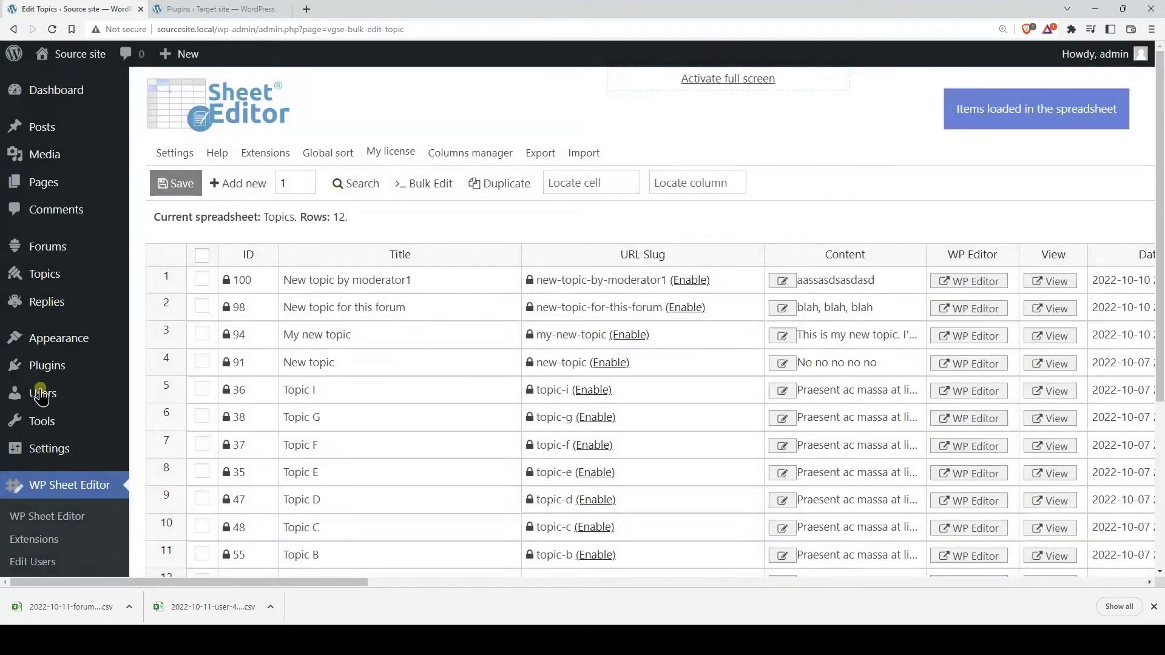
left_click(535, 152)
left_click(510, 260)
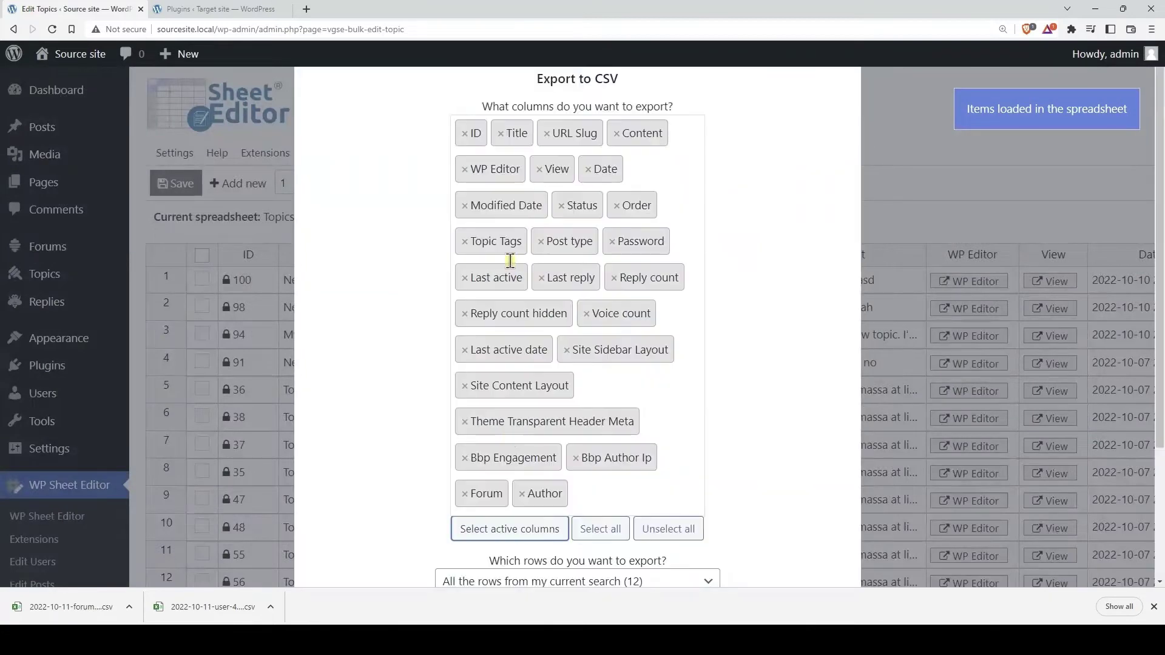
scroll(510, 260, "down", 3)
left_click(528, 455)
left_click(547, 508)
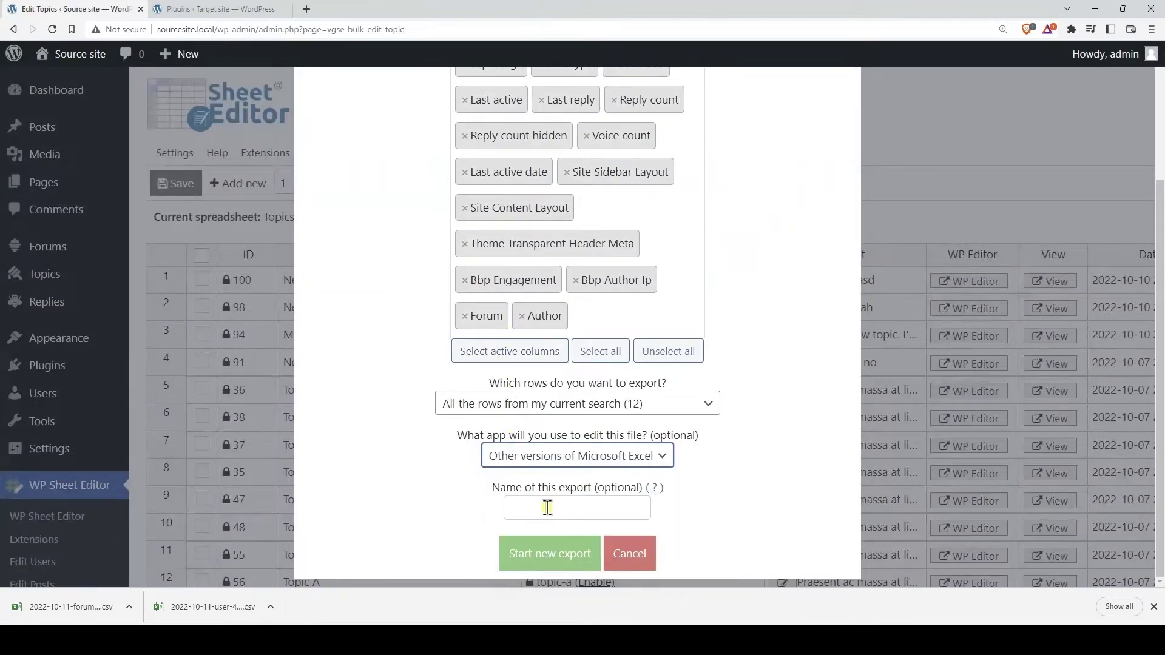
left_click(547, 553)
left_click(1056, 540)
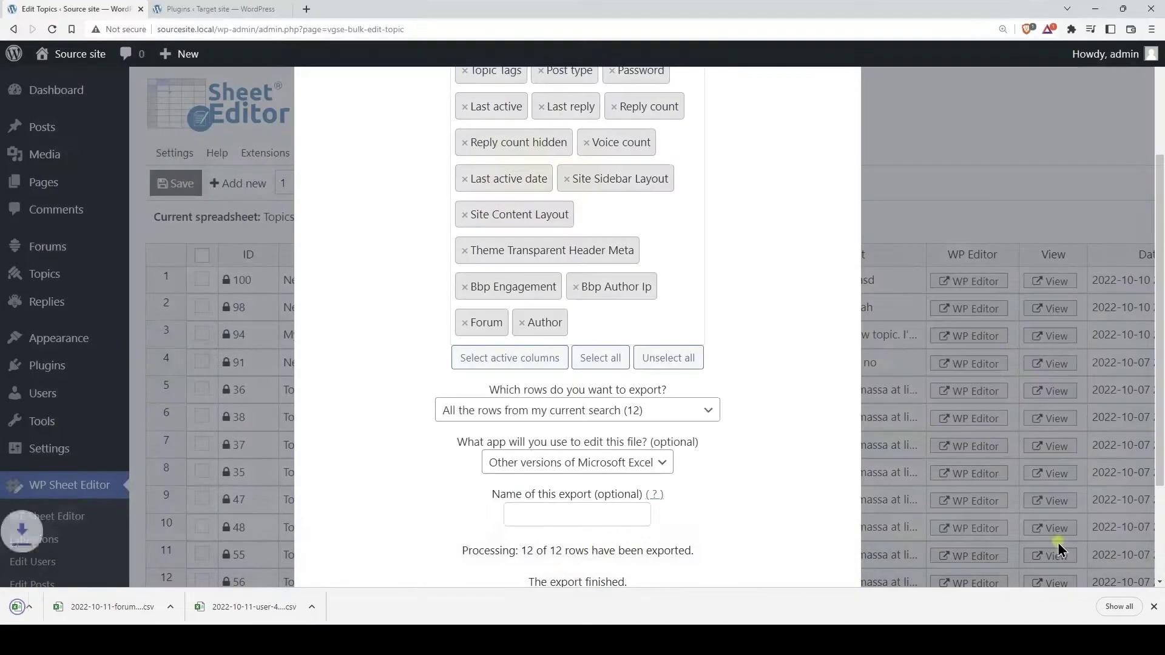
left_click(628, 555)
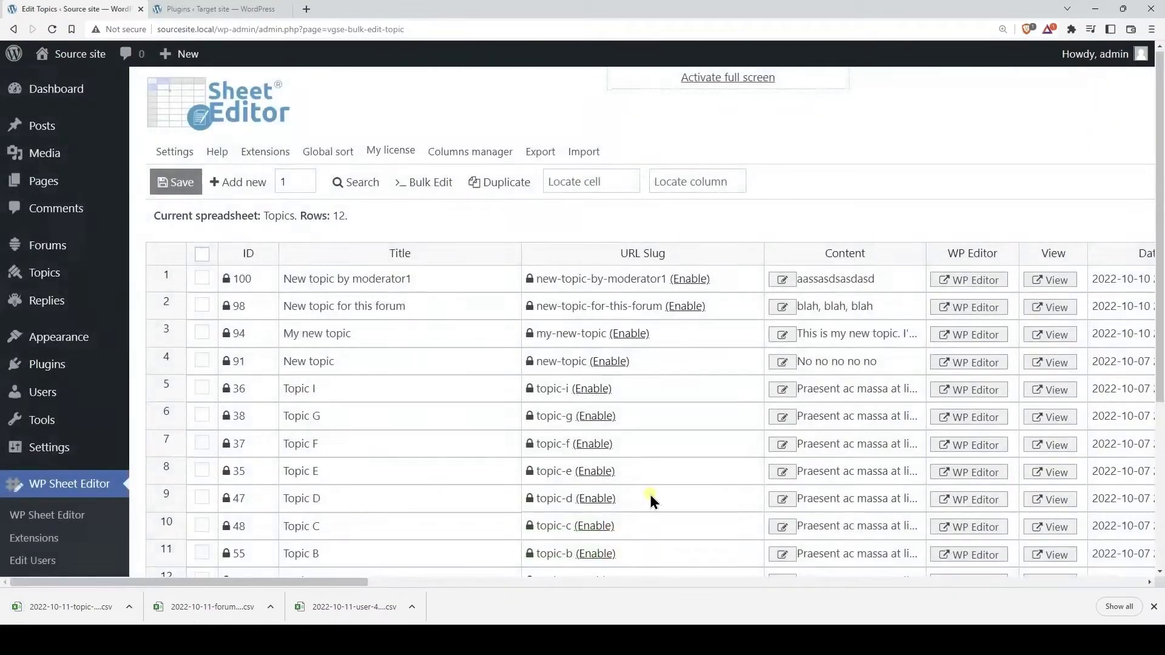
scroll(653, 501, "down", 4)
From the Replies sheet, export the 17 replies as a CSV for Other versions of Microsoft Excel.
left_click(37, 338)
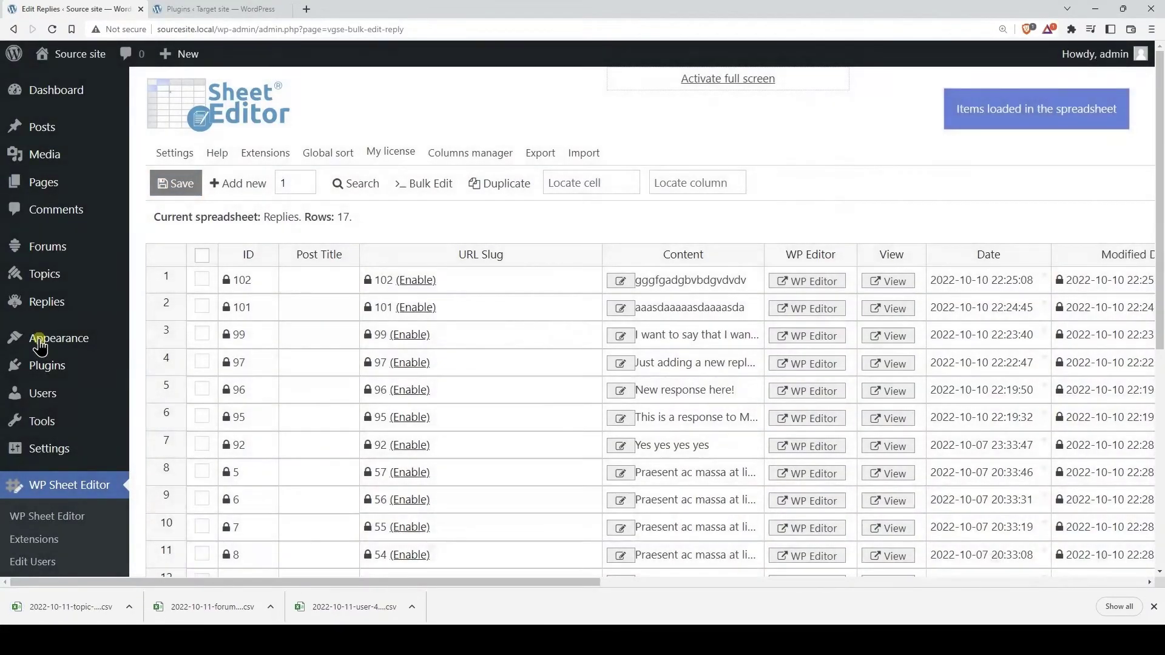
left_click(537, 153)
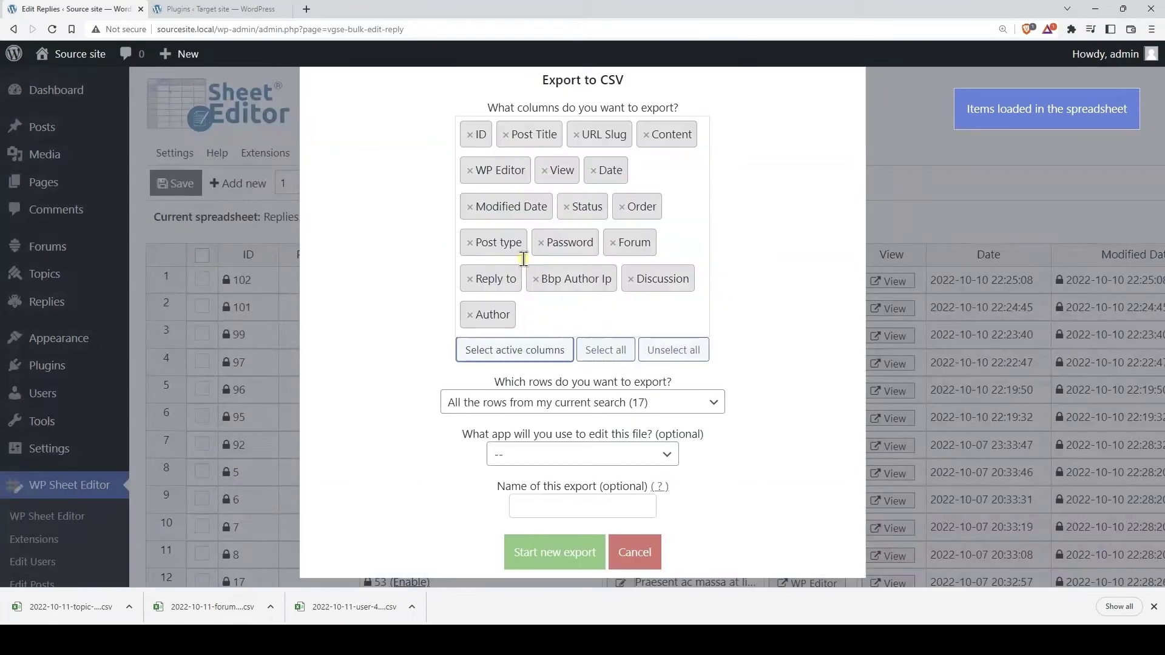
left_click(541, 455)
left_click(546, 510)
left_click(554, 549)
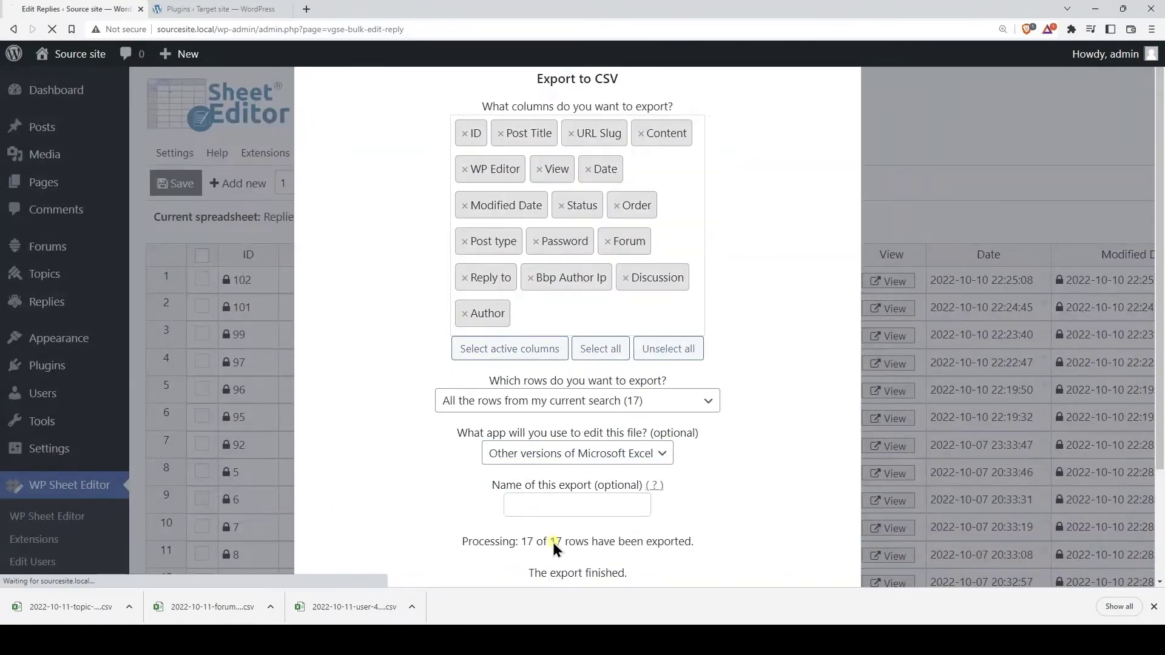
left_click(1062, 540)
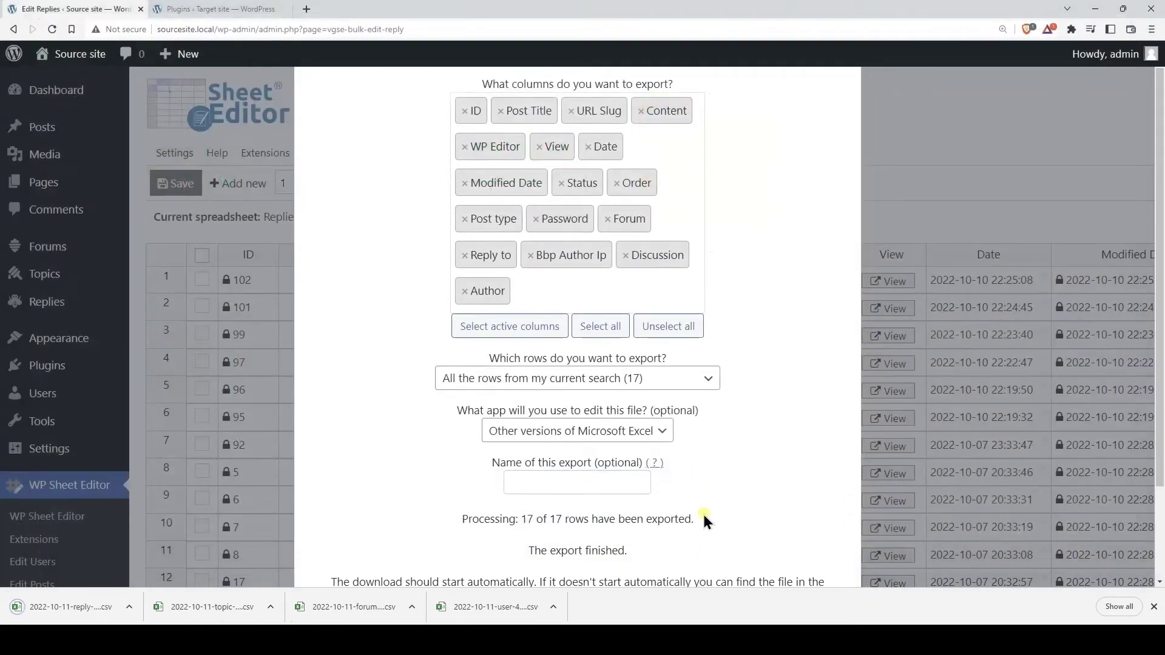
scroll(701, 512, "down", 2)
left_click(630, 554)
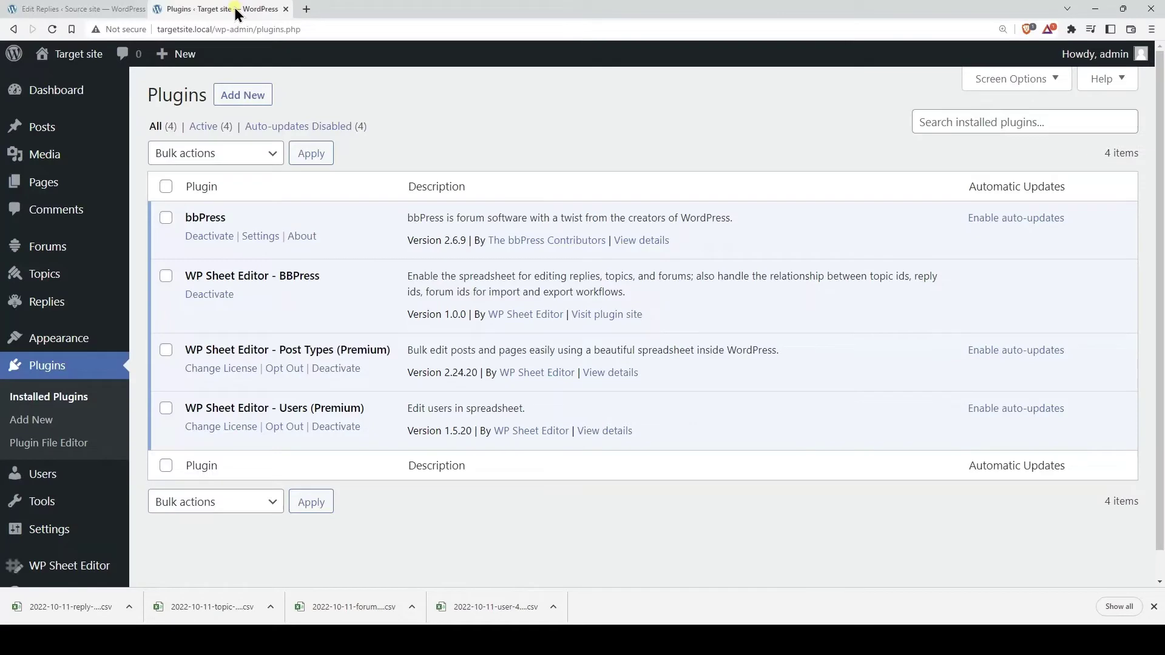
Load the downloaded users CSV from this computer into the target site's Users sheet import.
mouse_move(74, 564)
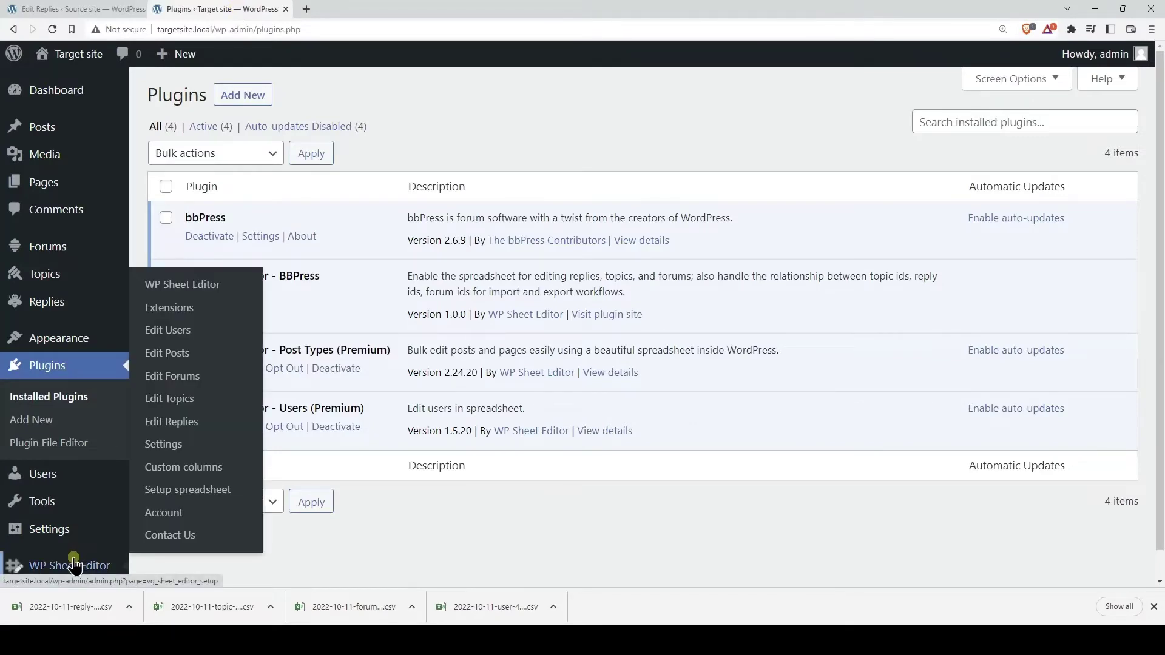
left_click(181, 335)
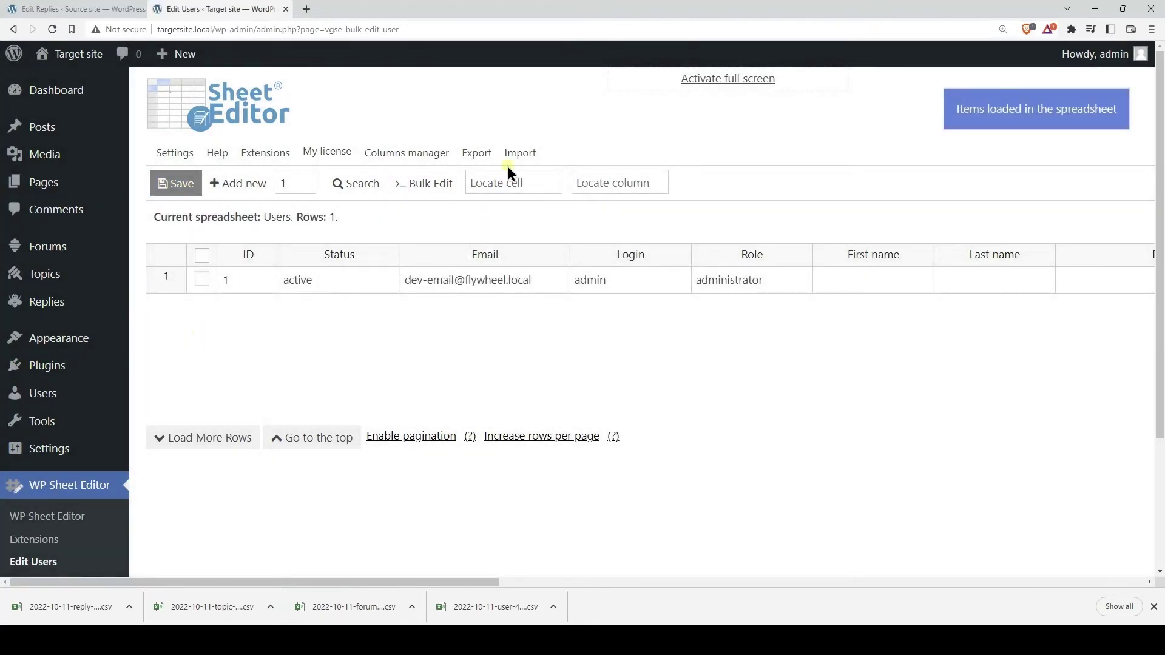
left_click(520, 152)
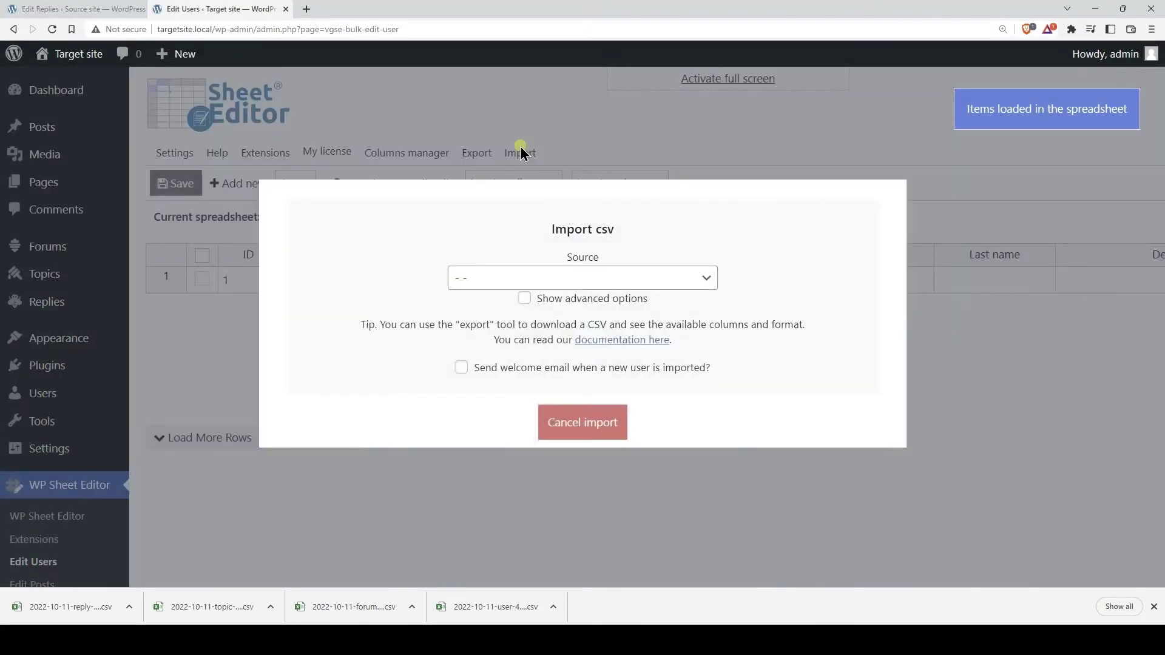
left_click(537, 278)
left_click(537, 316)
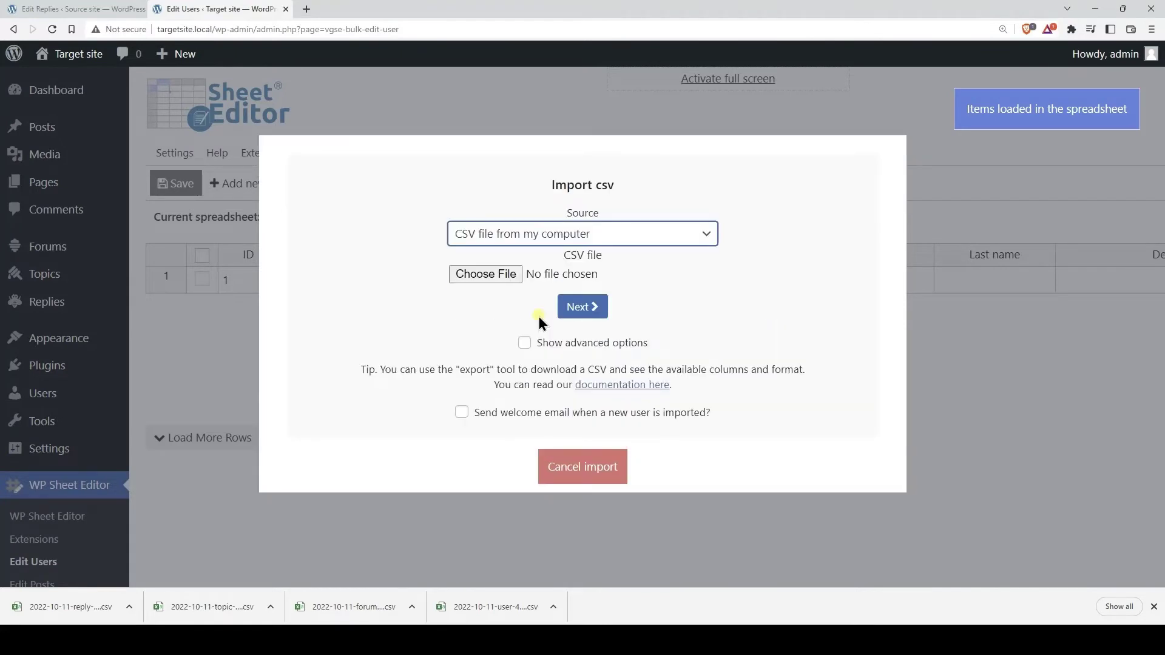
left_click_drag(489, 605, 494, 272)
left_click(584, 307)
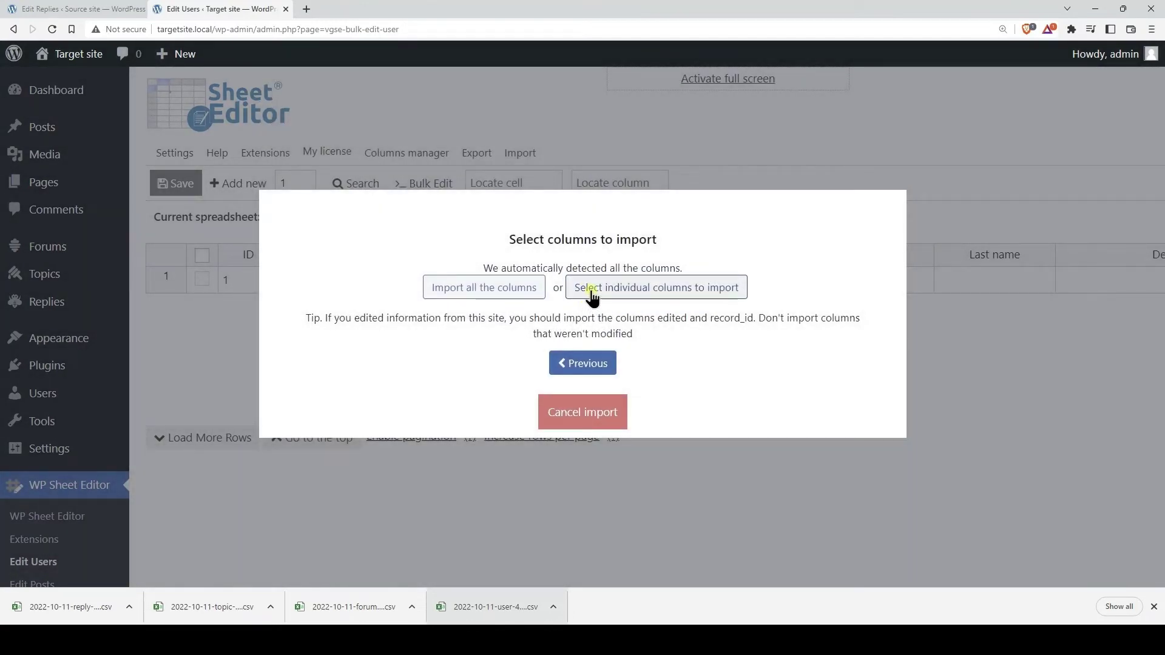
Select columns individually, setting record_id to Ignore this column.
left_click(591, 294)
left_click(692, 282)
left_click(690, 300)
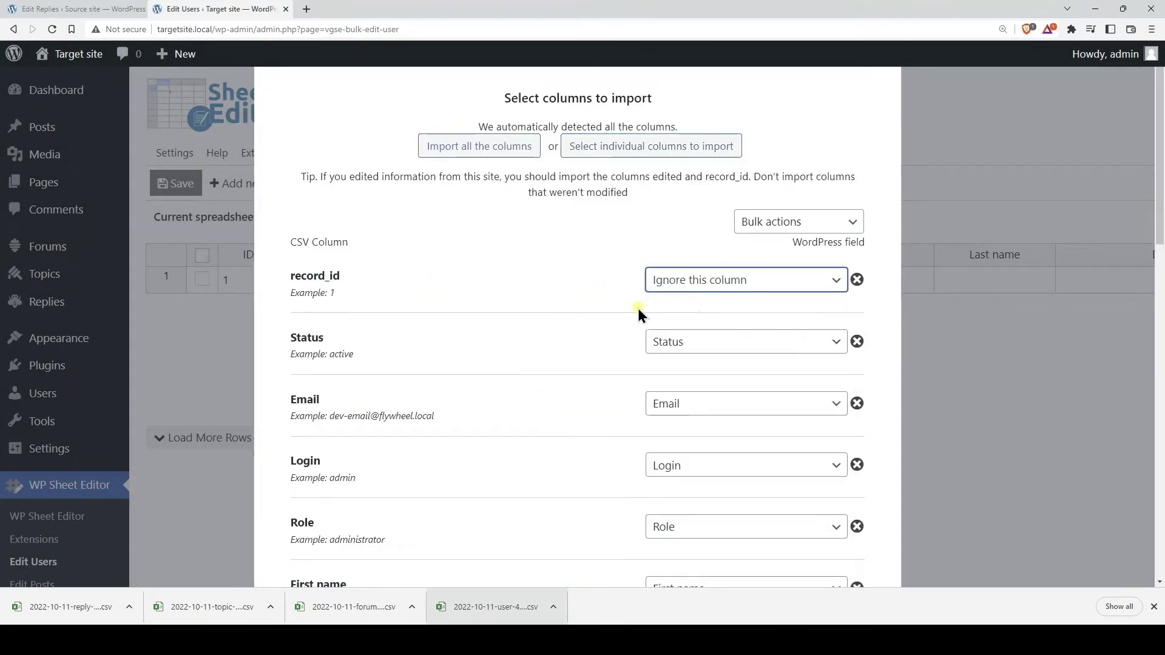
scroll(570, 315, "down", 7)
scroll(569, 315, "down", 6)
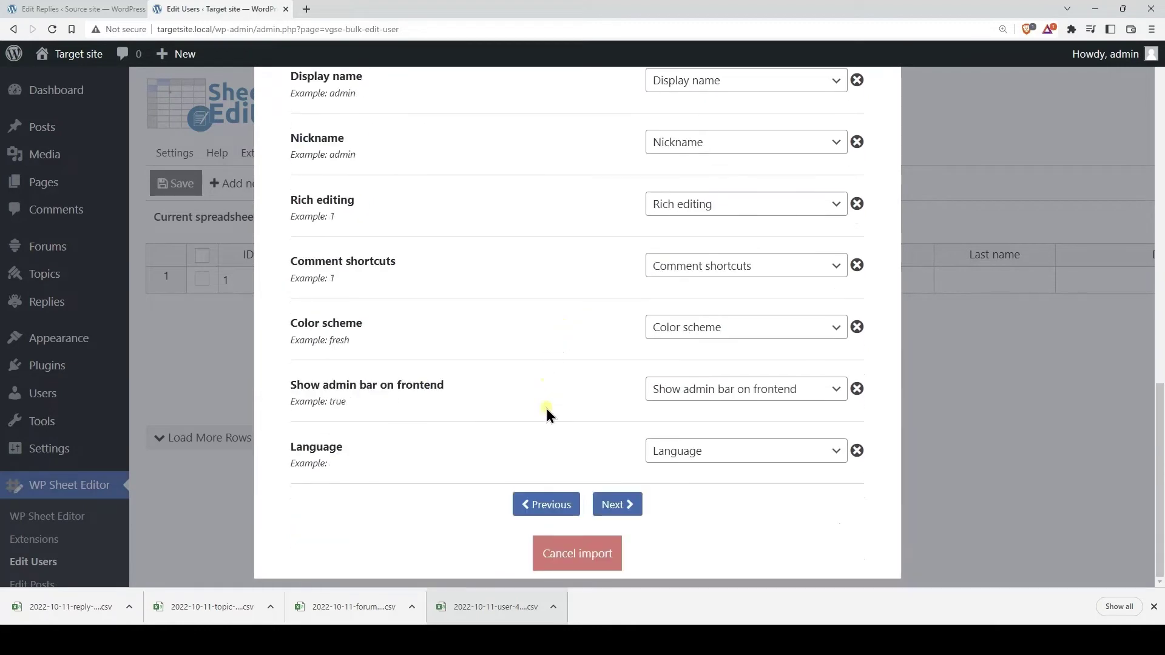
left_click(628, 509)
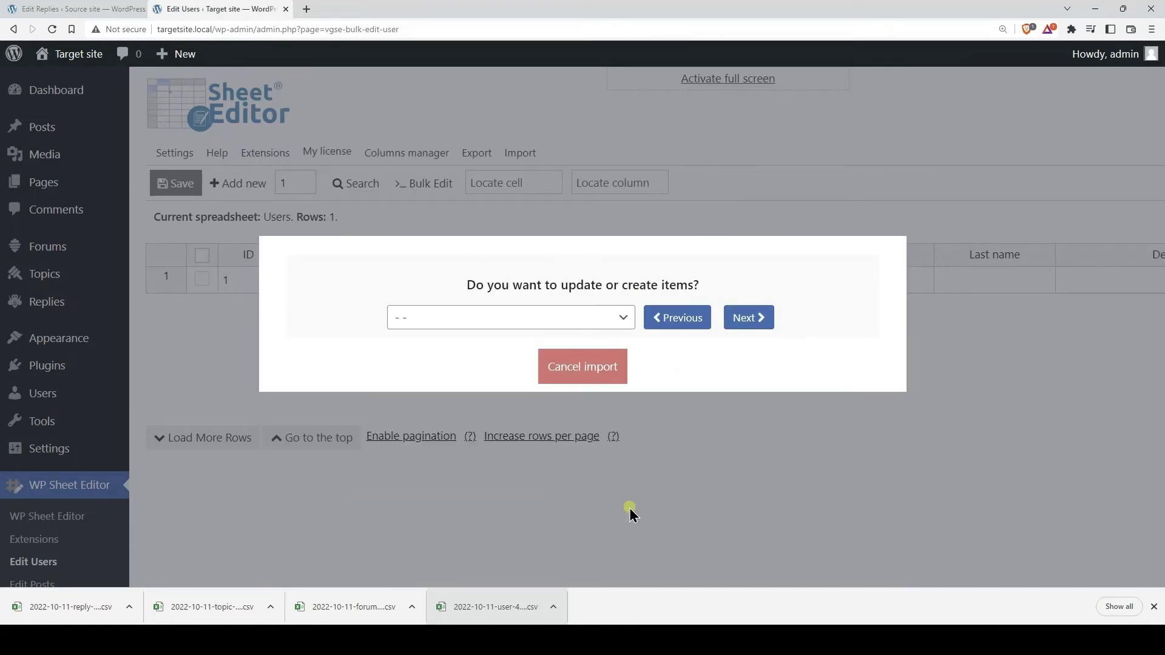
Import all rows as new users and run the import.
left_click(542, 320)
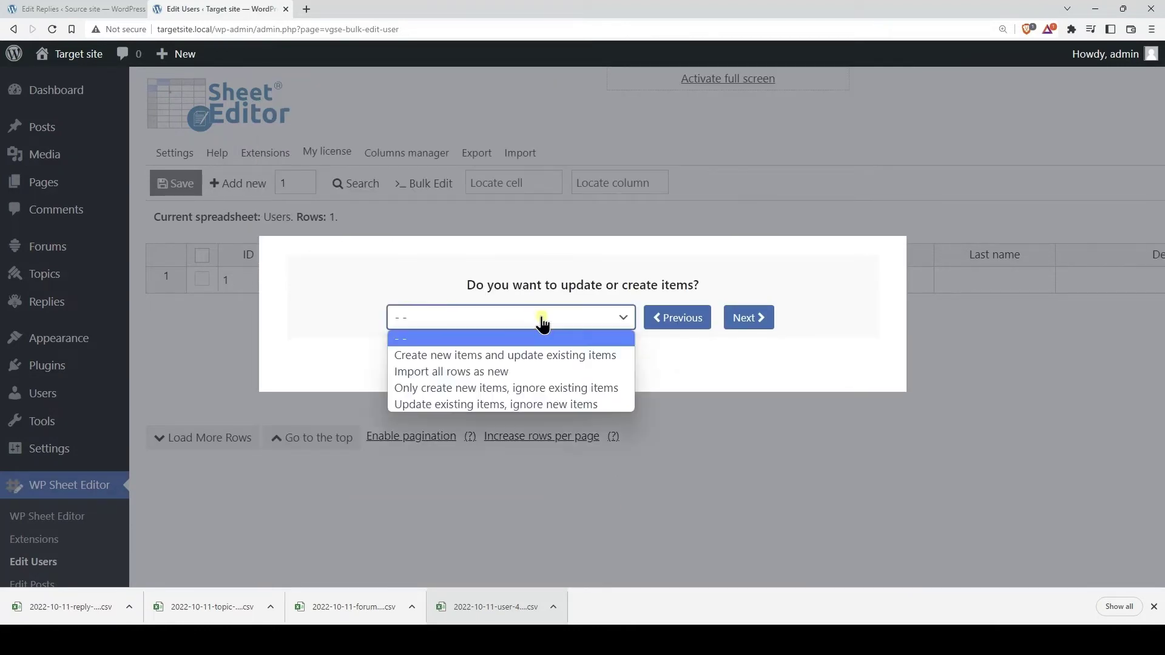
left_click(501, 371)
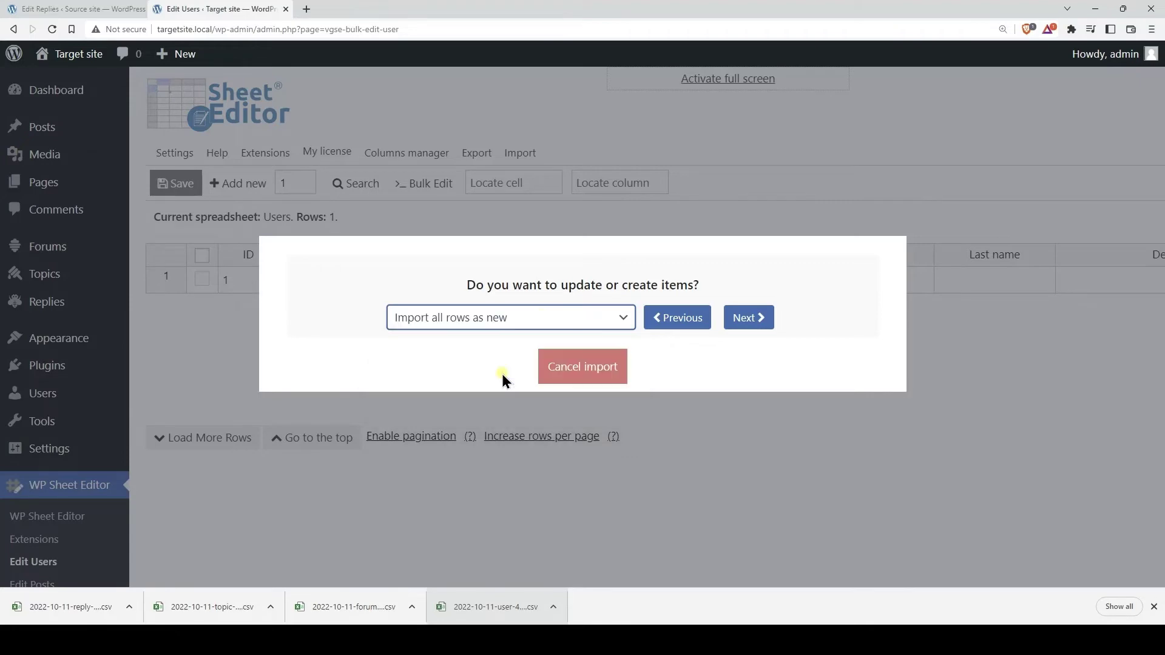
left_click(754, 318)
left_click(547, 529)
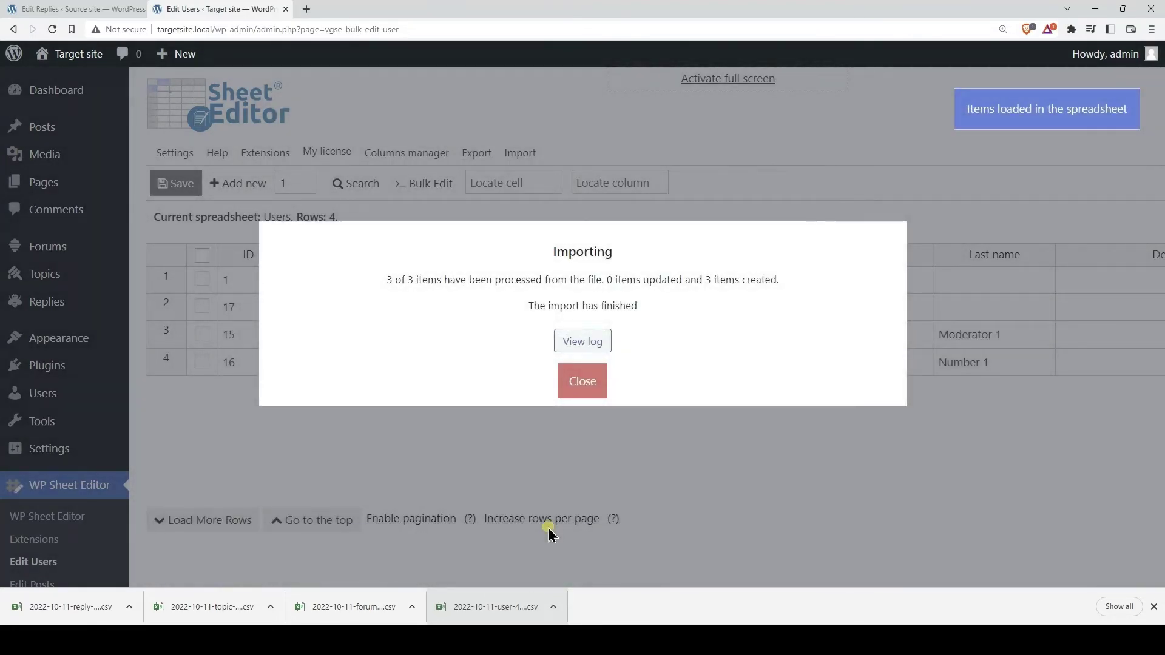
left_click(584, 383)
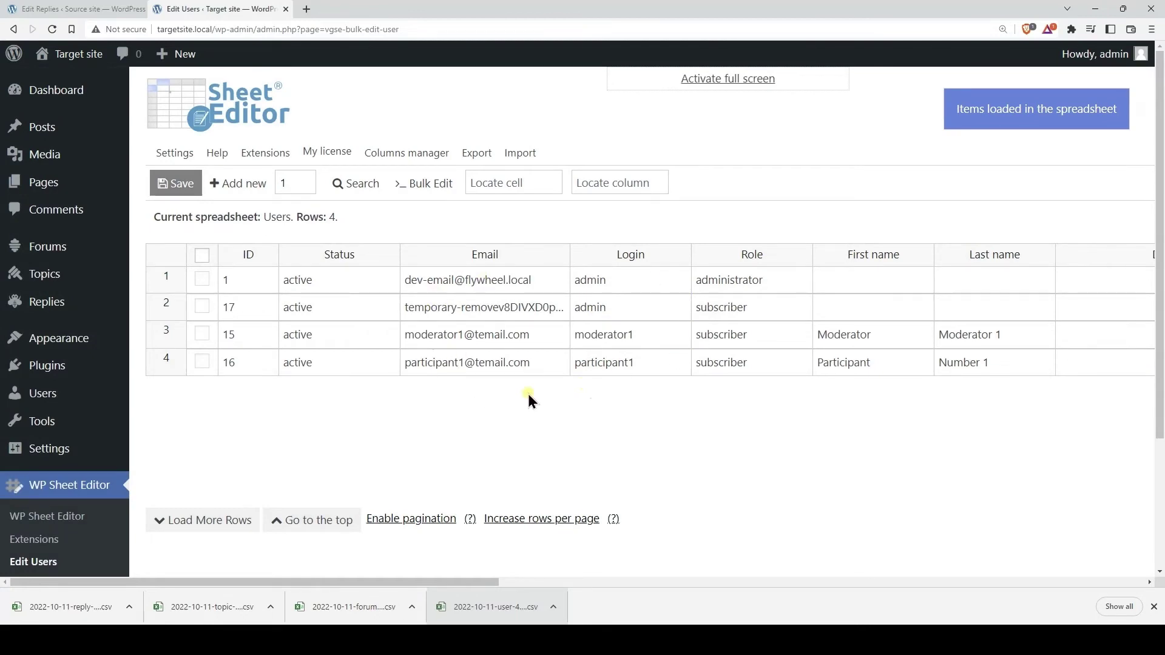
Load the downloaded forum CSV from this computer into the target site's Forums sheet import.
scroll(525, 394, "down", 3)
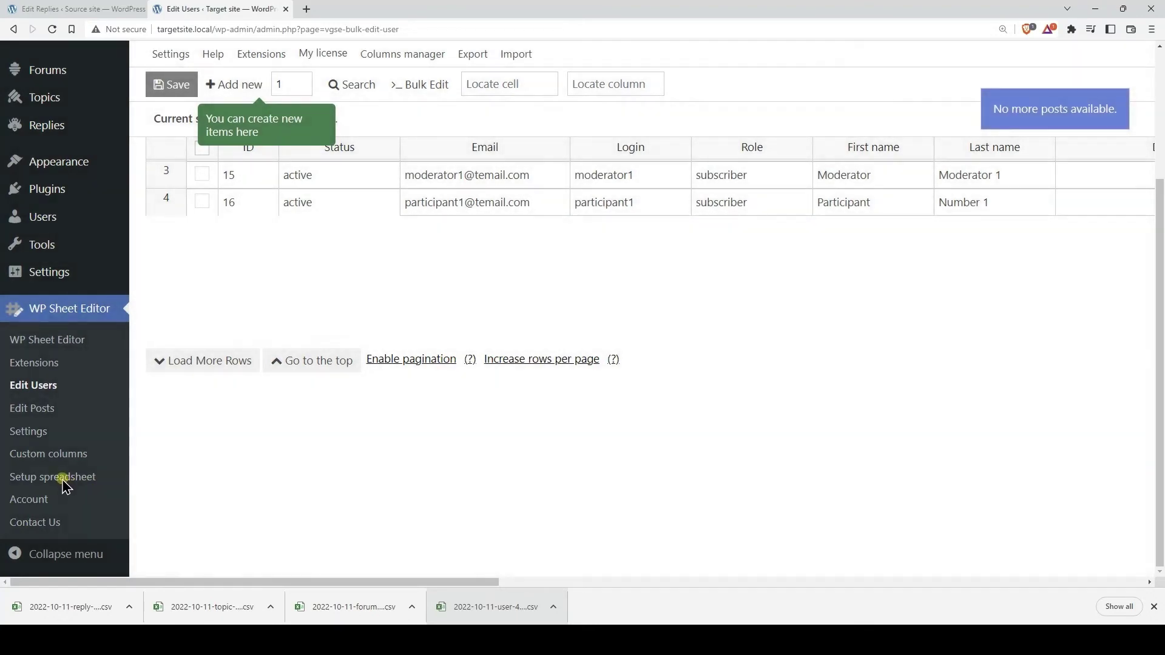
left_click(65, 480)
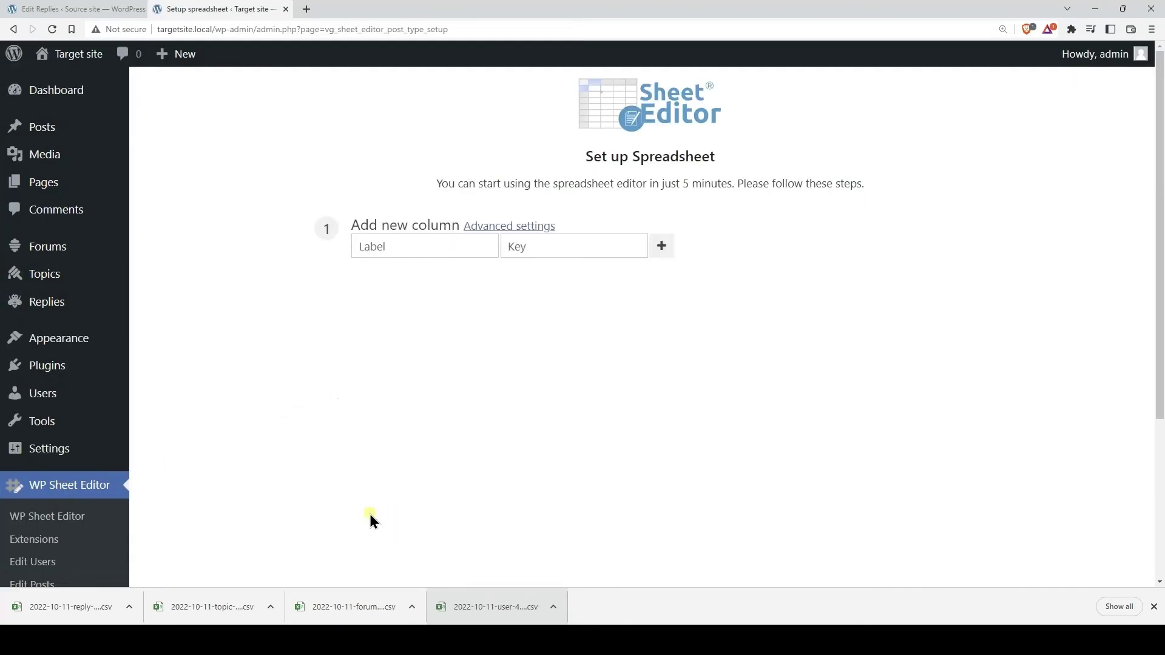
scroll(367, 513, "down", 15)
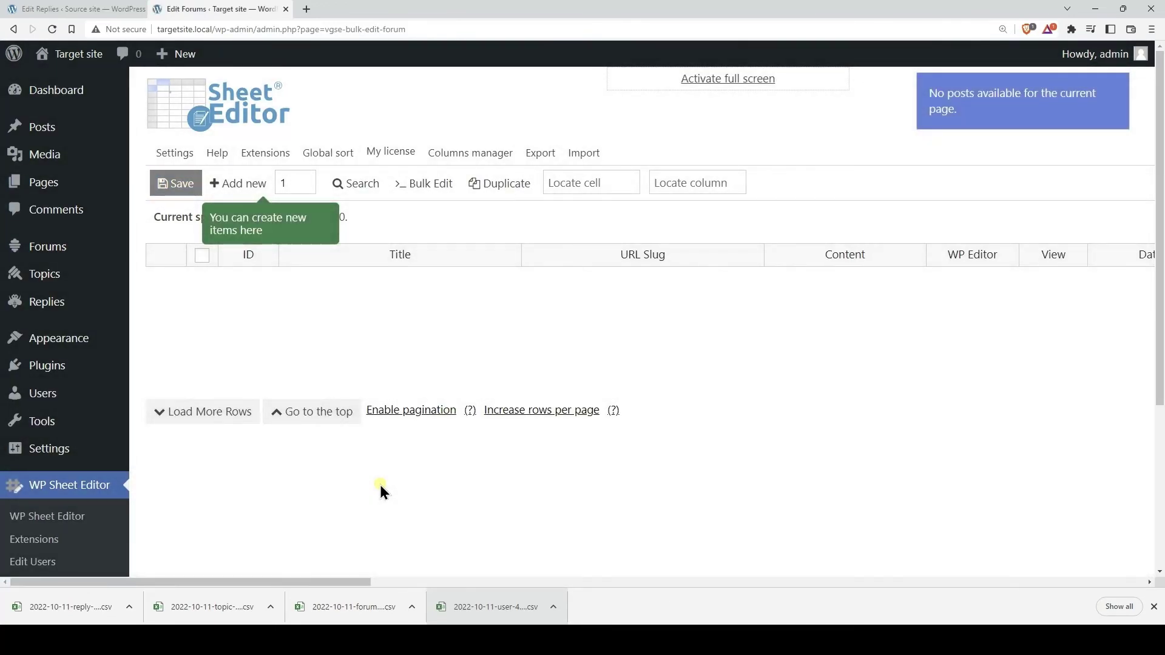
left_click(587, 156)
left_click(552, 293)
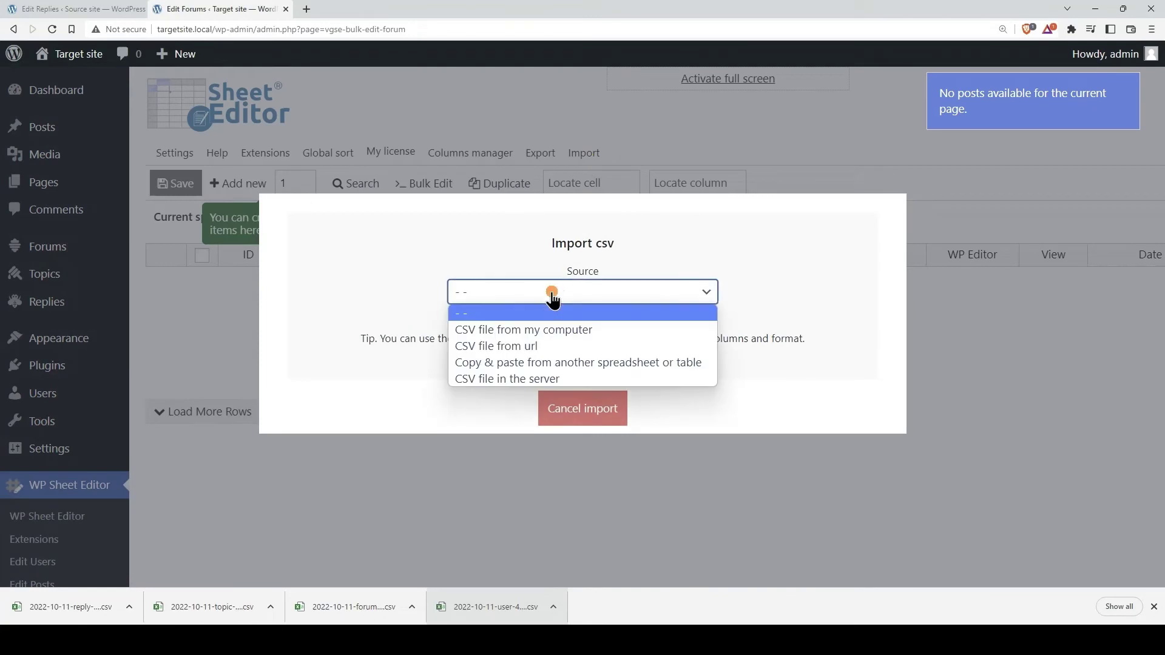
left_click(534, 330)
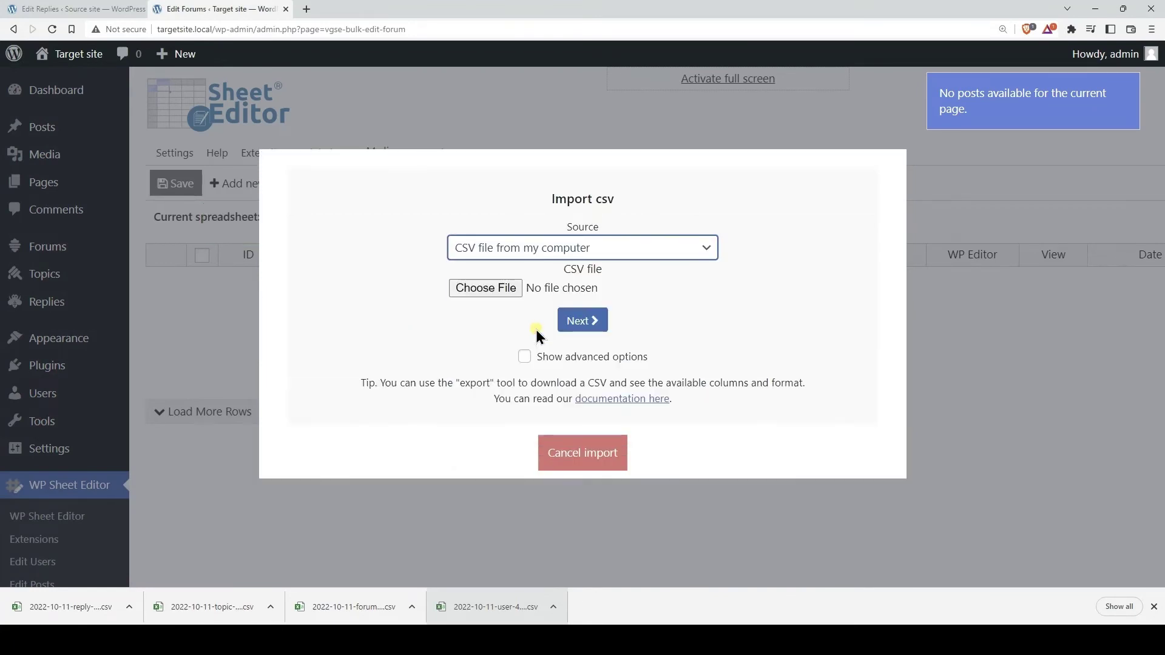
left_click_drag(358, 608, 489, 291)
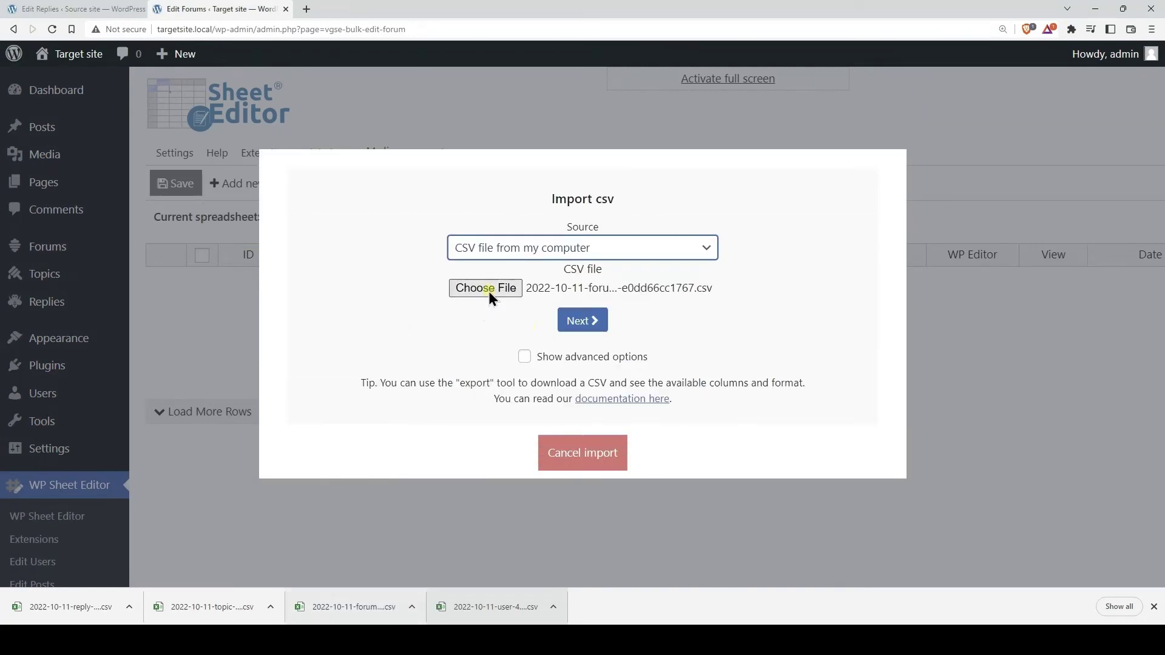
left_click(582, 319)
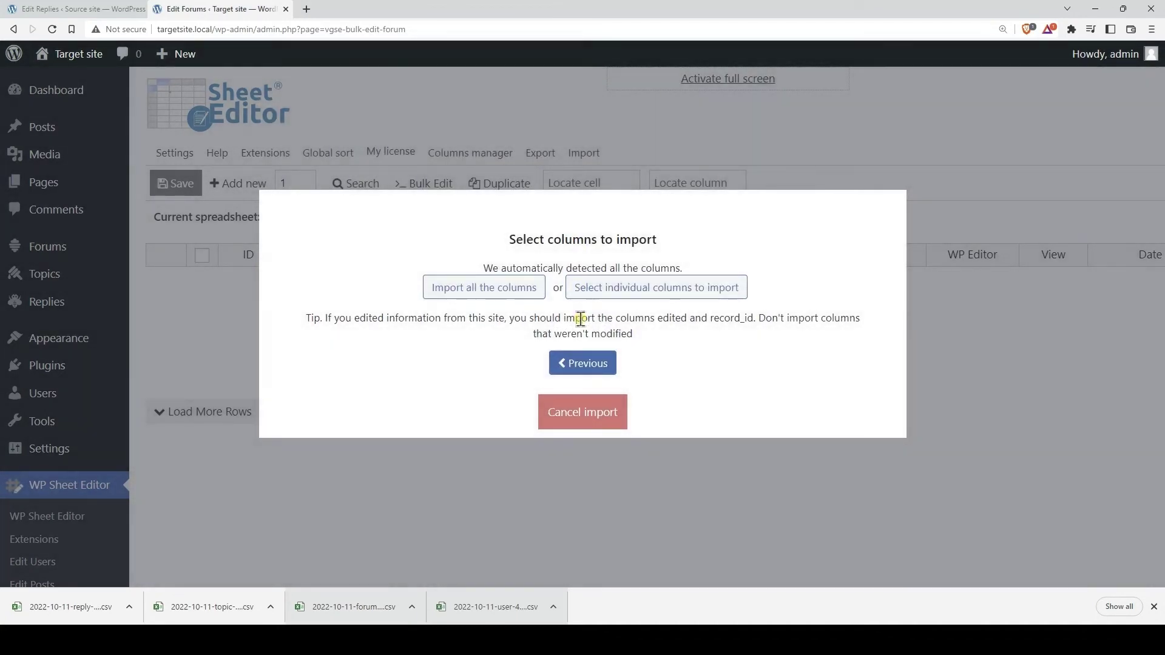
Import all columns with all rows as new forums and run the import.
left_click(509, 292)
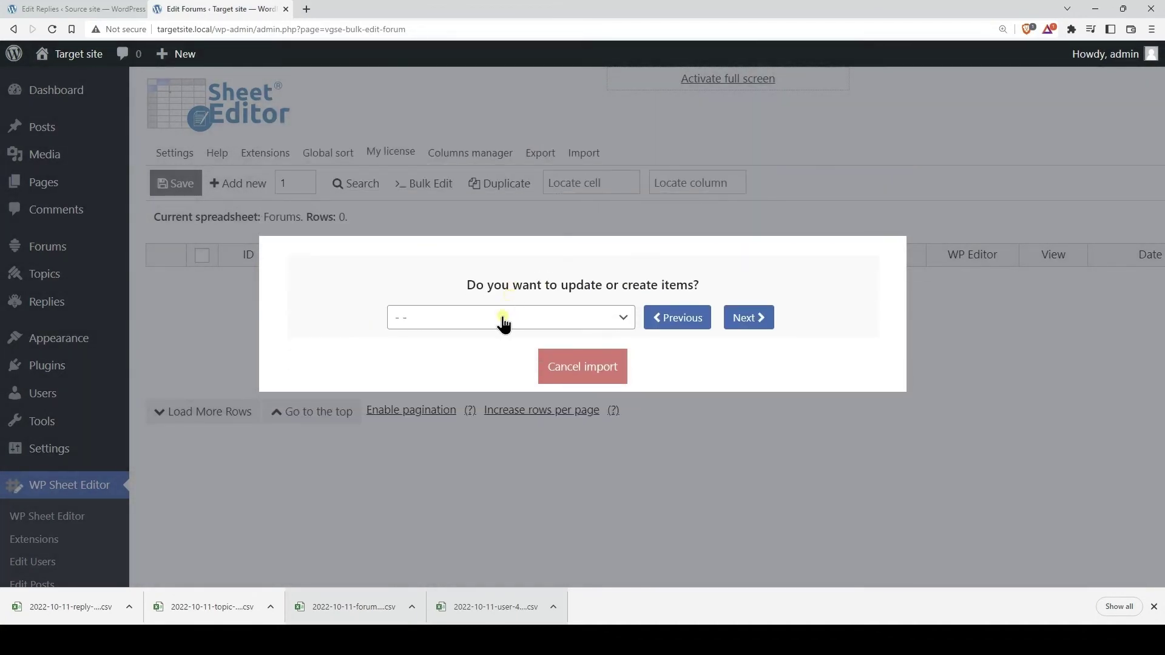
left_click(501, 320)
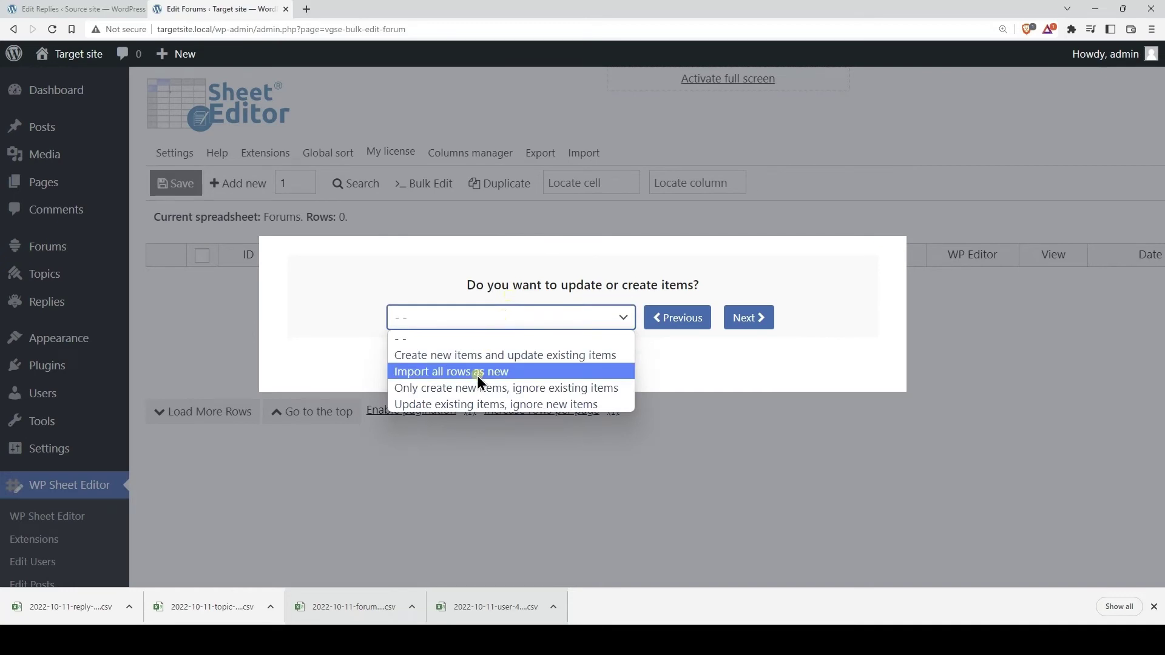
left_click(477, 373)
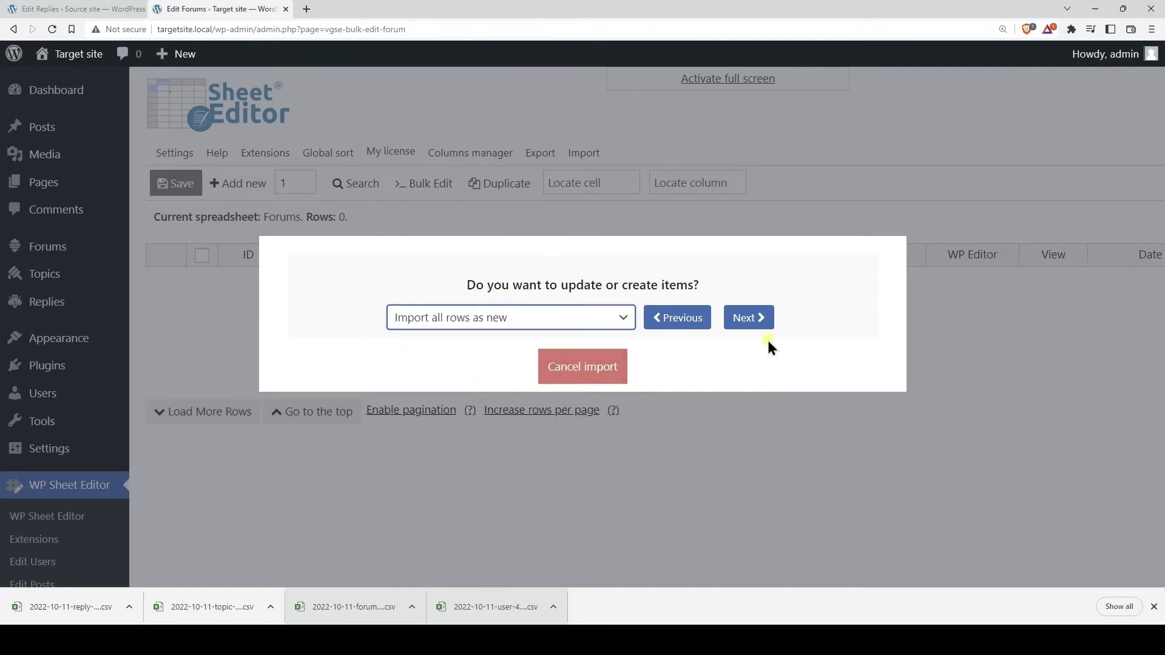
left_click(767, 318)
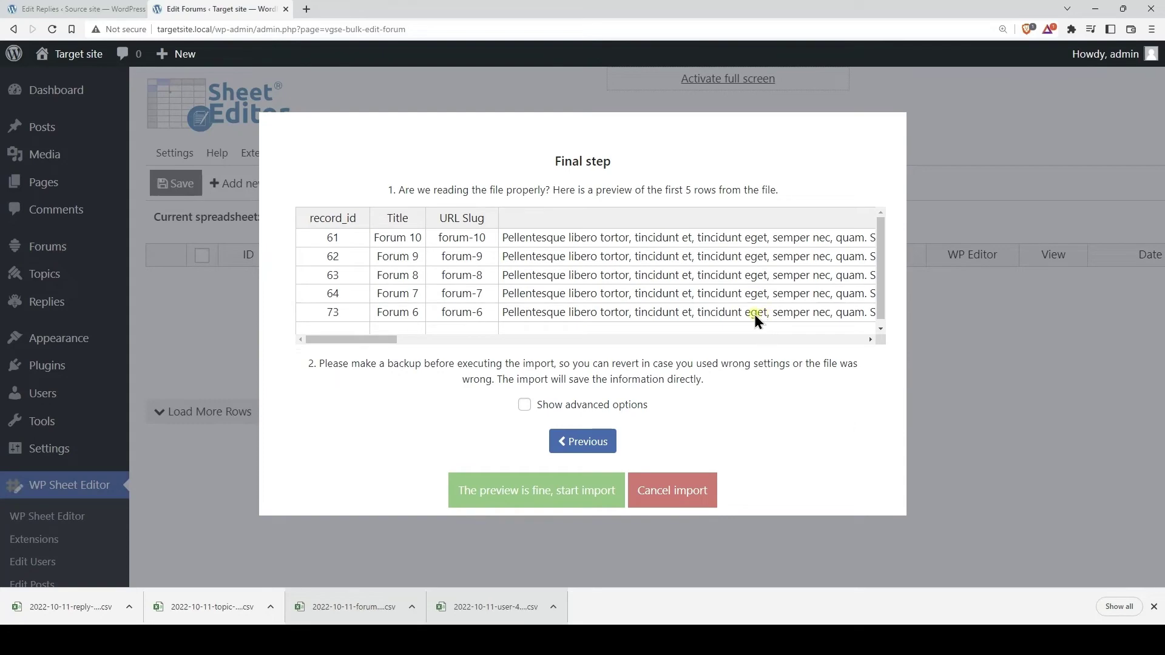
left_click(512, 486)
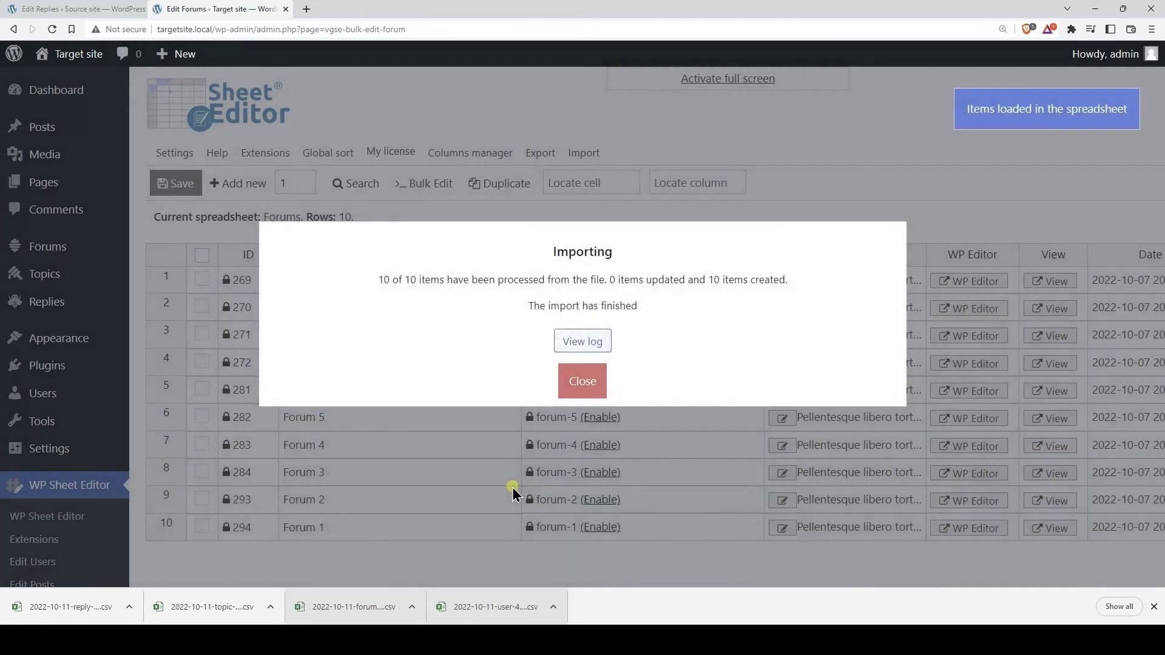
left_click(586, 390)
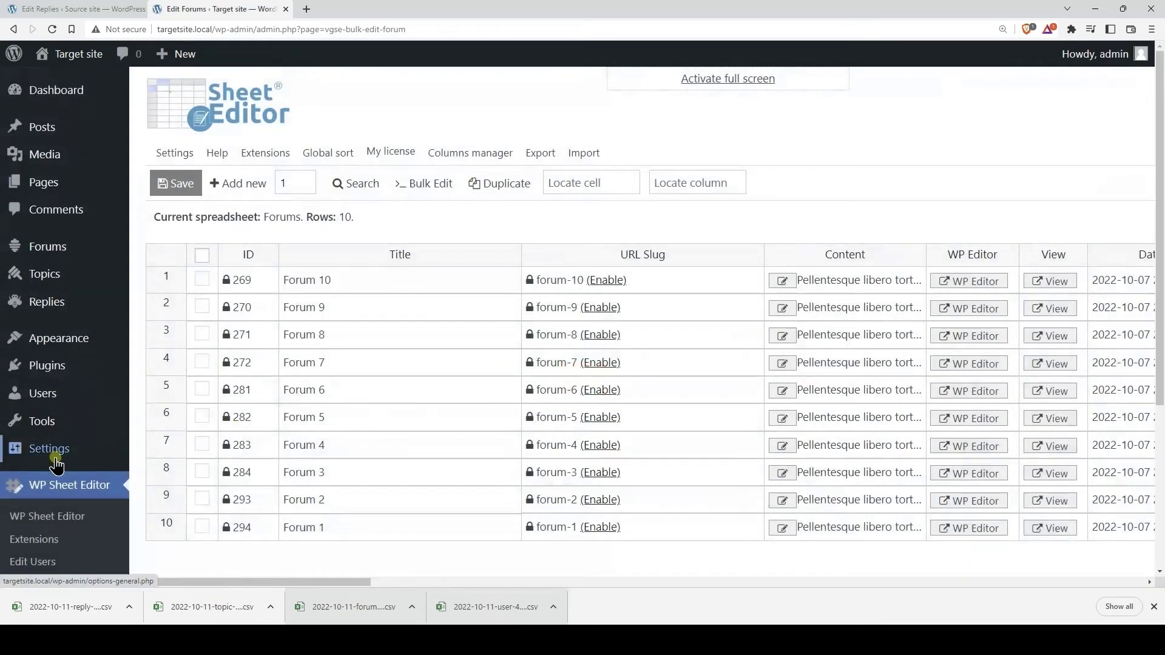
scroll(51, 464, "down", 3)
Load the downloaded topic CSV from this computer into the Topics sheet import.
left_click(44, 448)
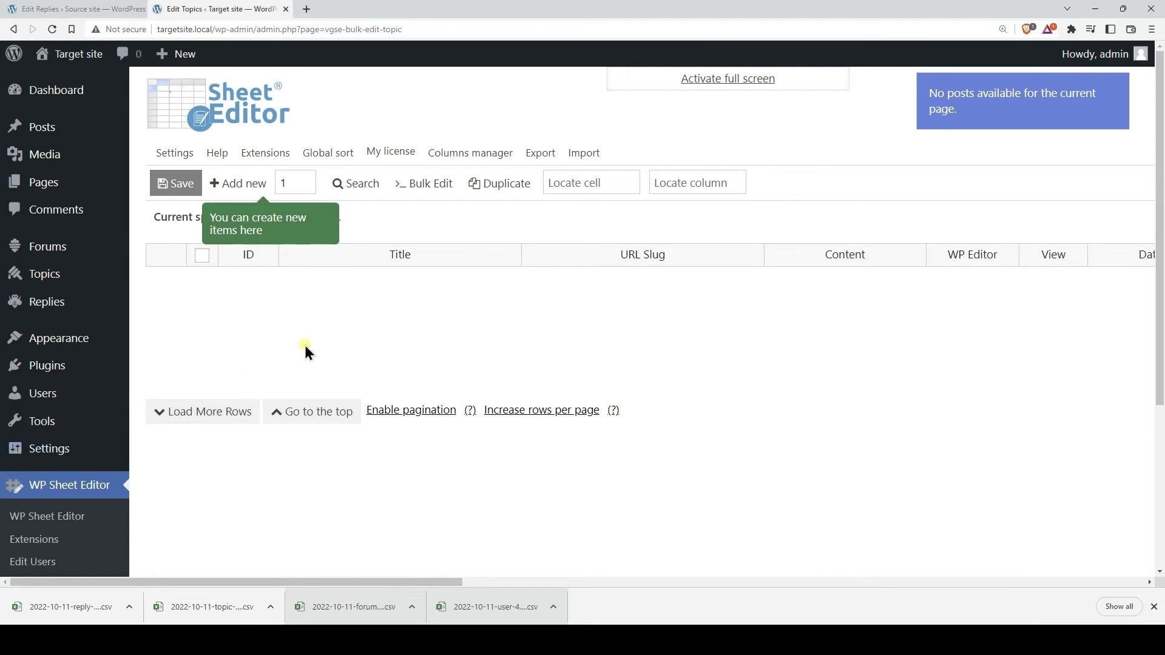
left_click(577, 153)
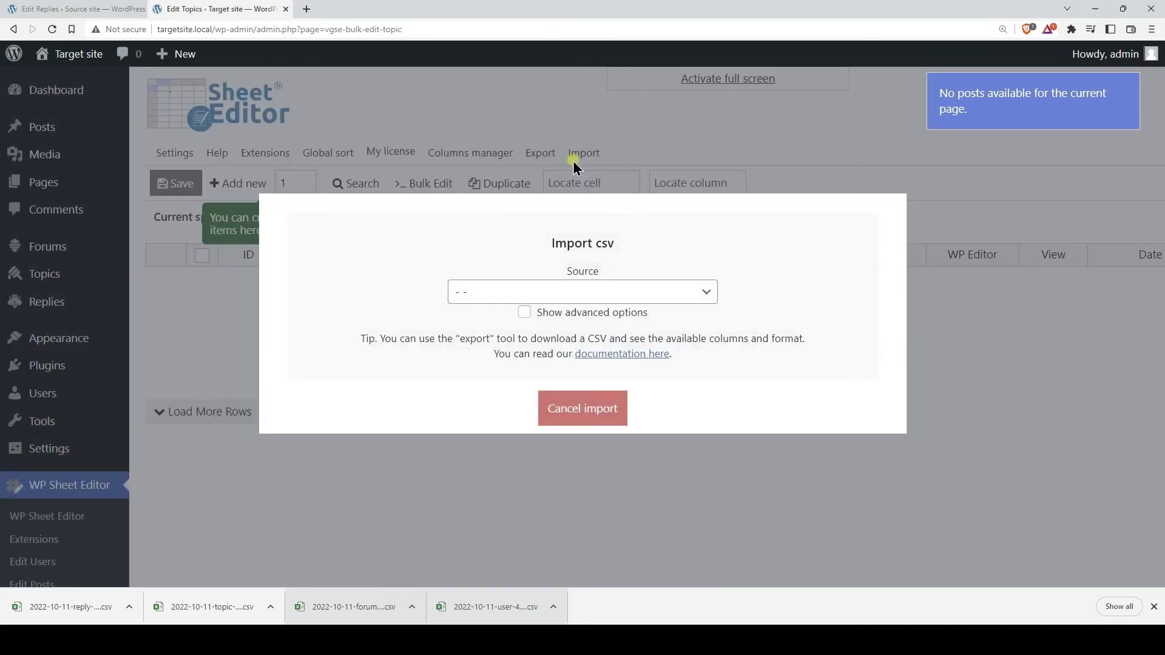
left_click(519, 292)
left_click(512, 323)
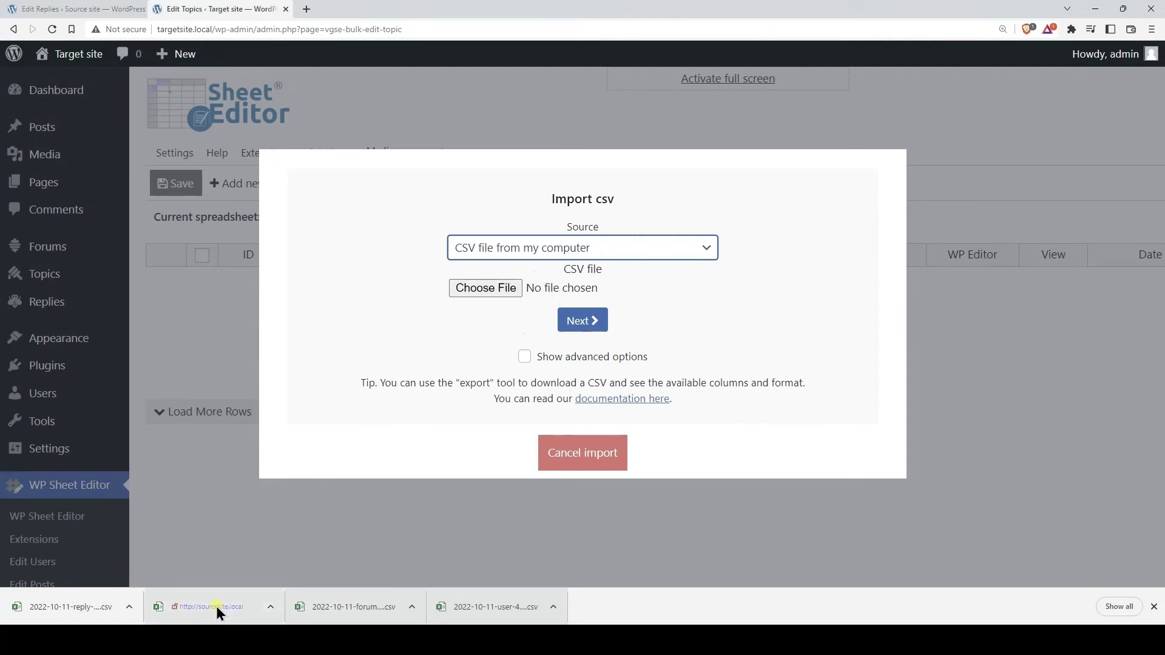
left_click_drag(484, 287, 483, 286)
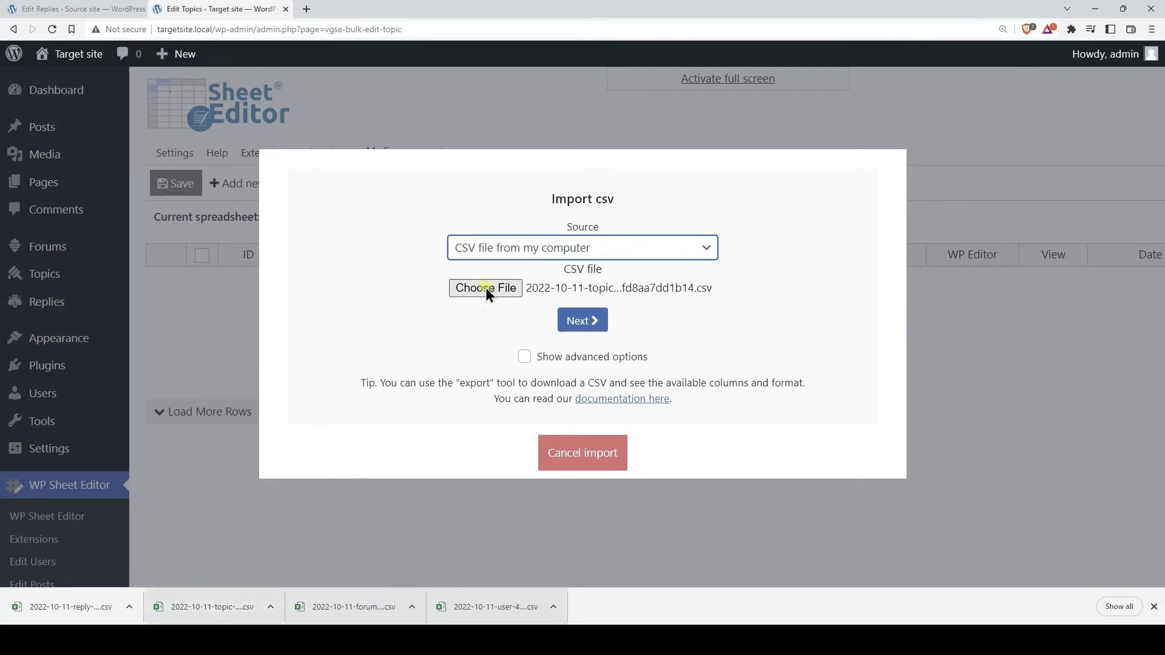
left_click(582, 320)
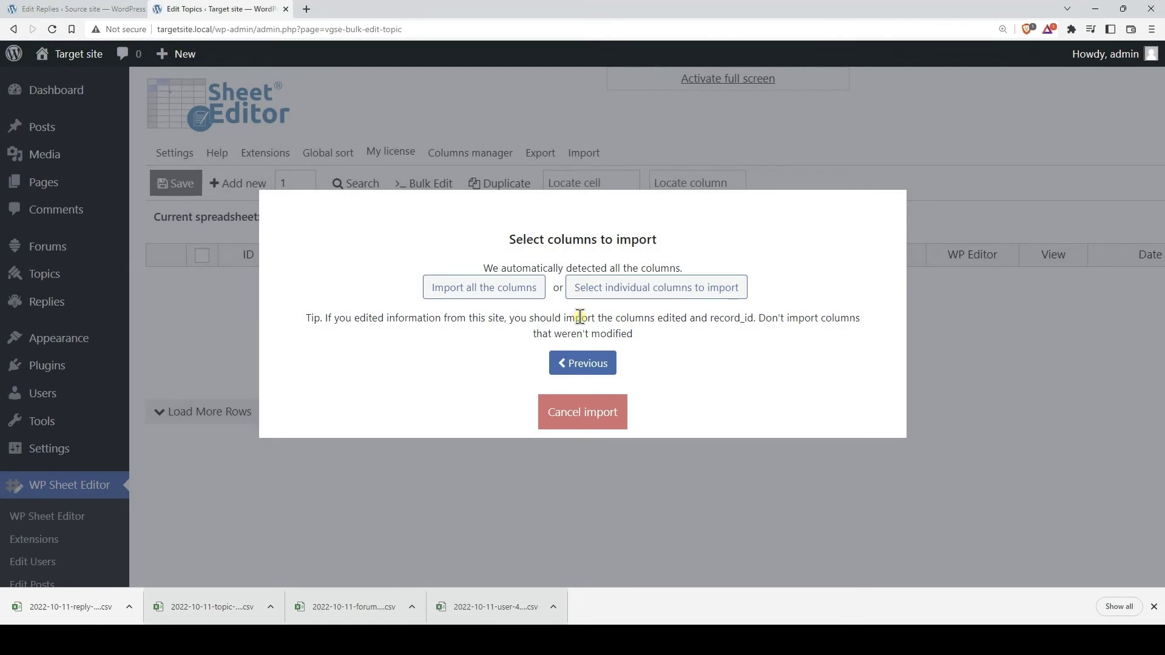
Import all columns with all rows as new topics and run the import.
left_click(517, 290)
left_click(509, 318)
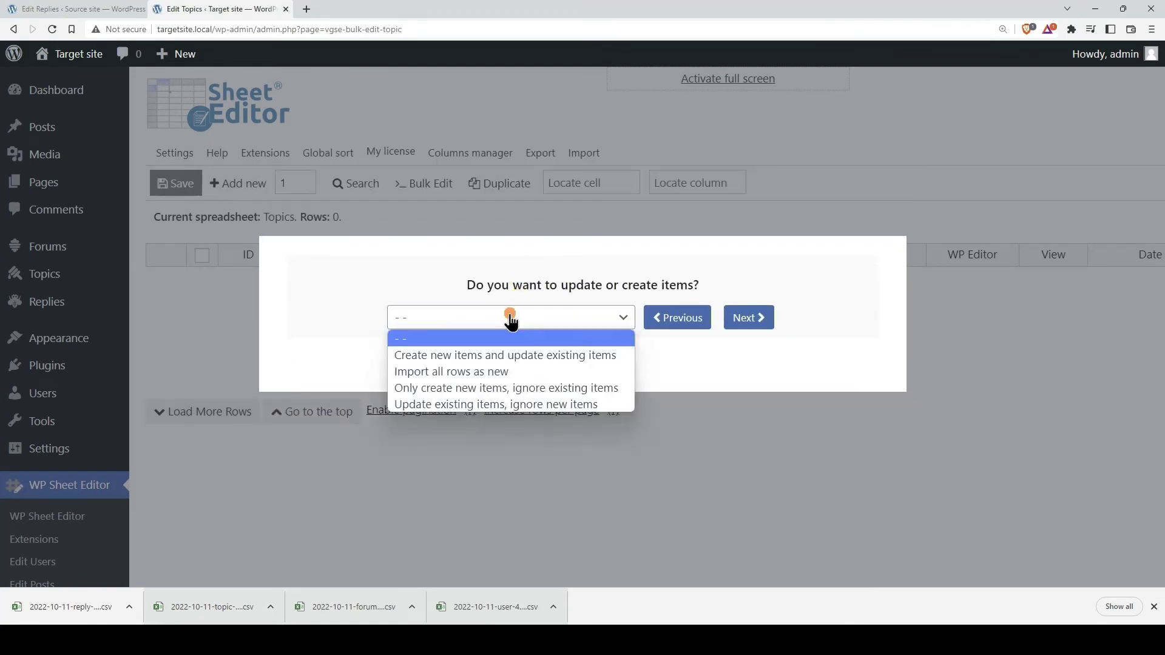
left_click(479, 371)
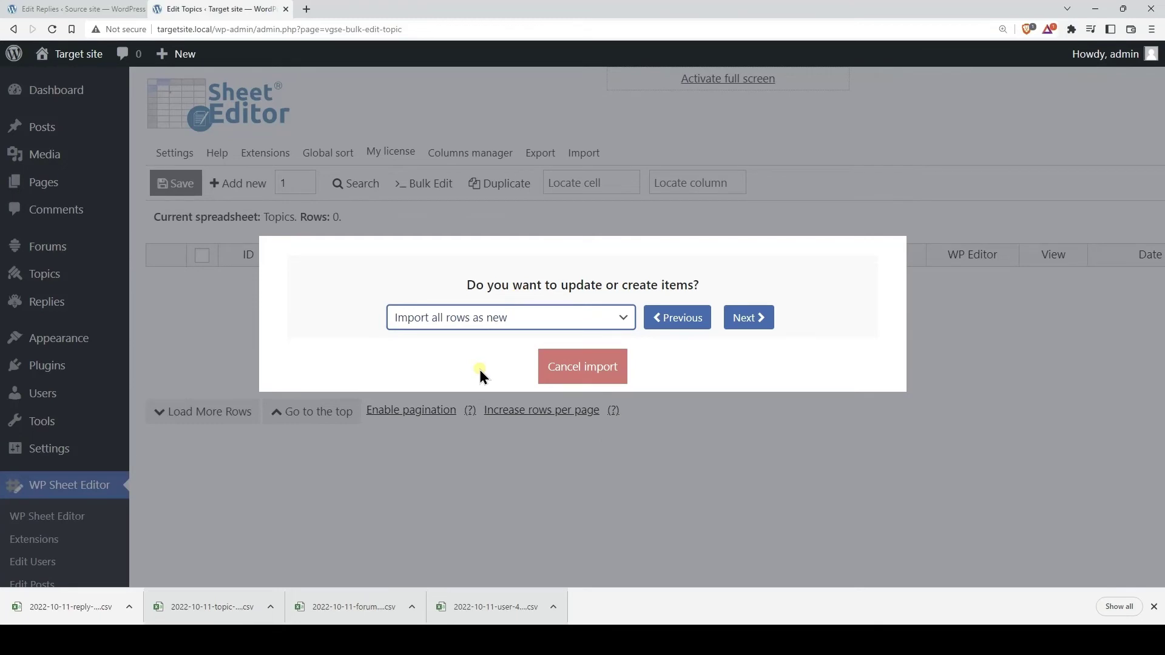
left_click(755, 318)
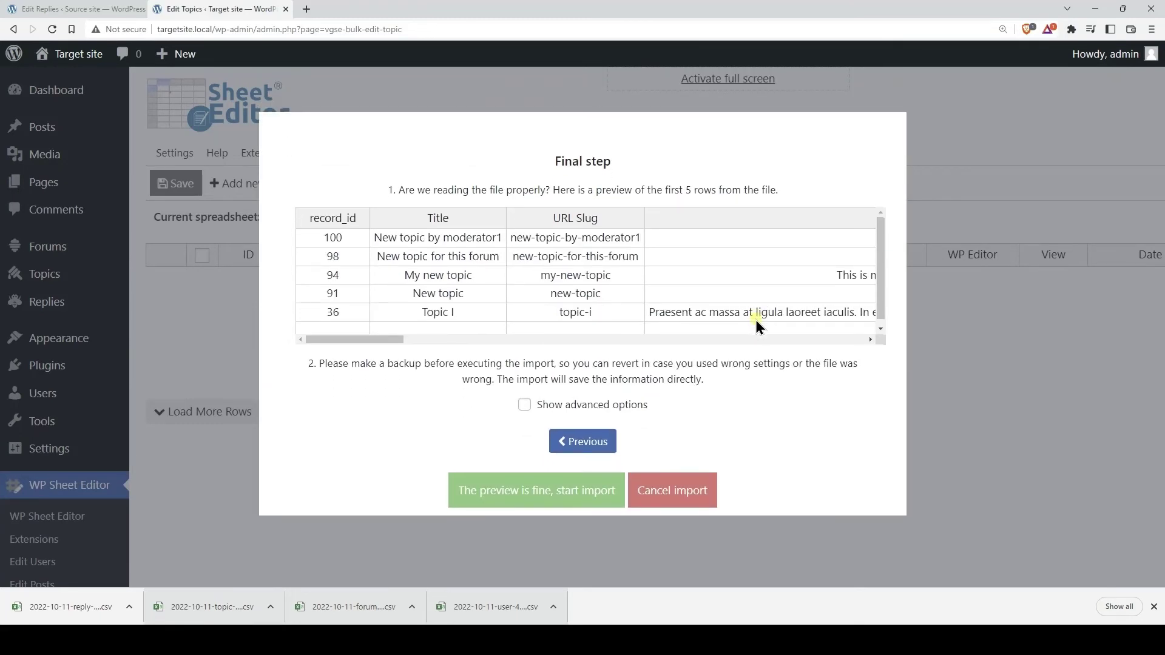
left_click(565, 488)
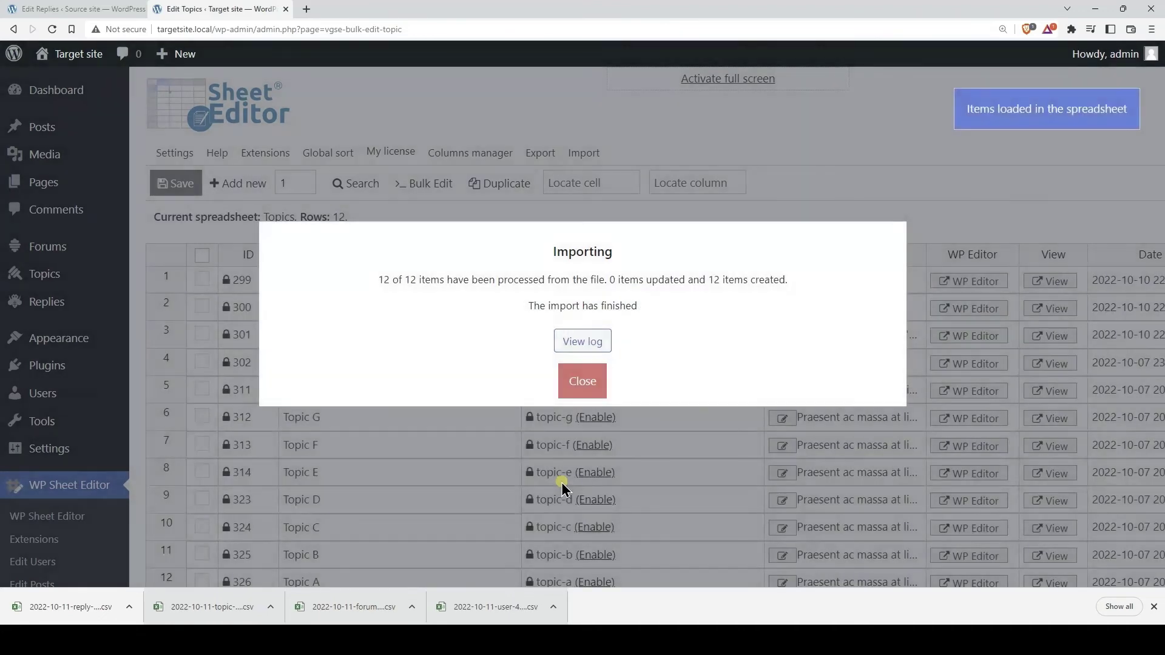
left_click(588, 387)
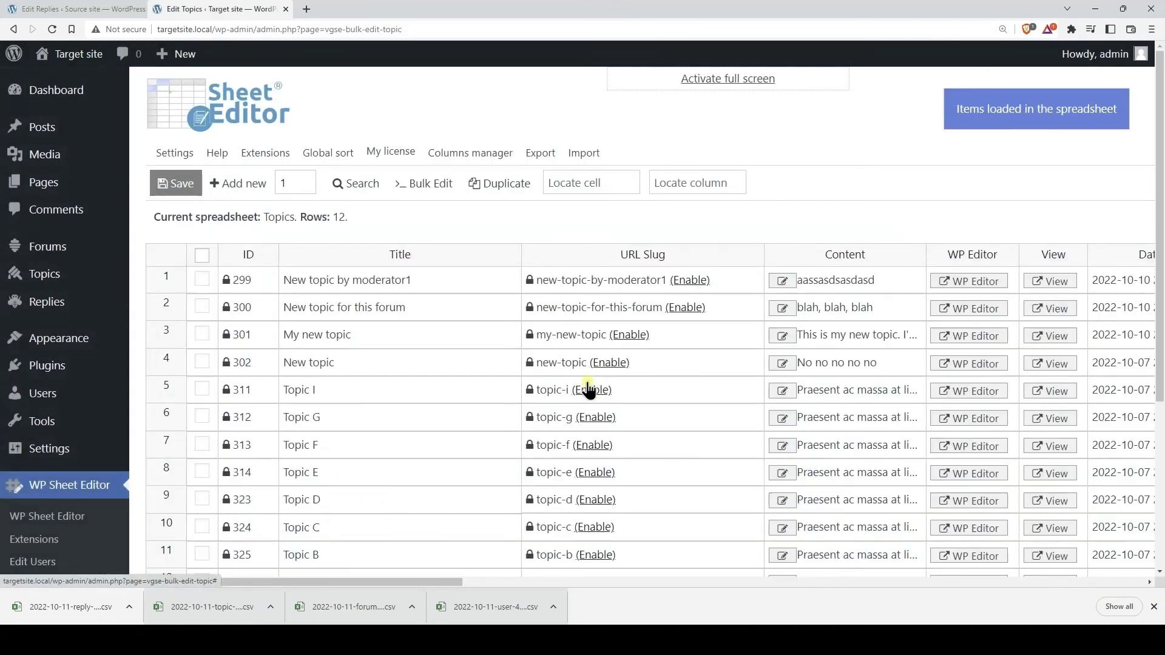
scroll(587, 388, "down", 4)
Load the downloaded reply CSV from this computer into the Replies sheet import.
left_click(53, 412)
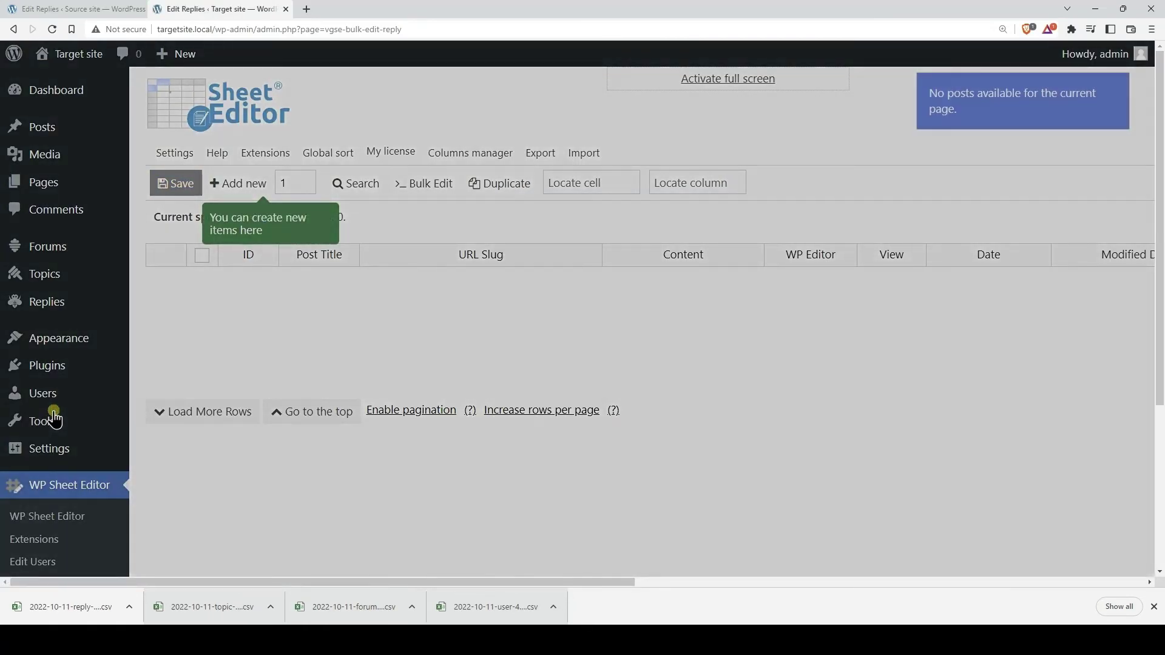
left_click(577, 155)
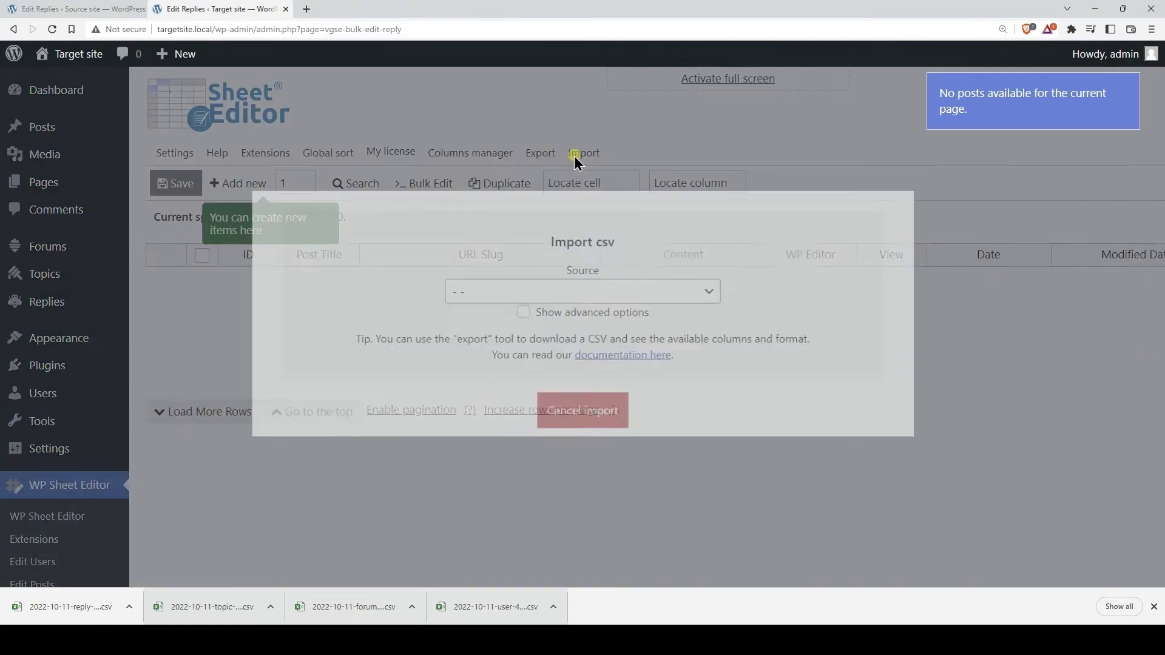
left_click(555, 292)
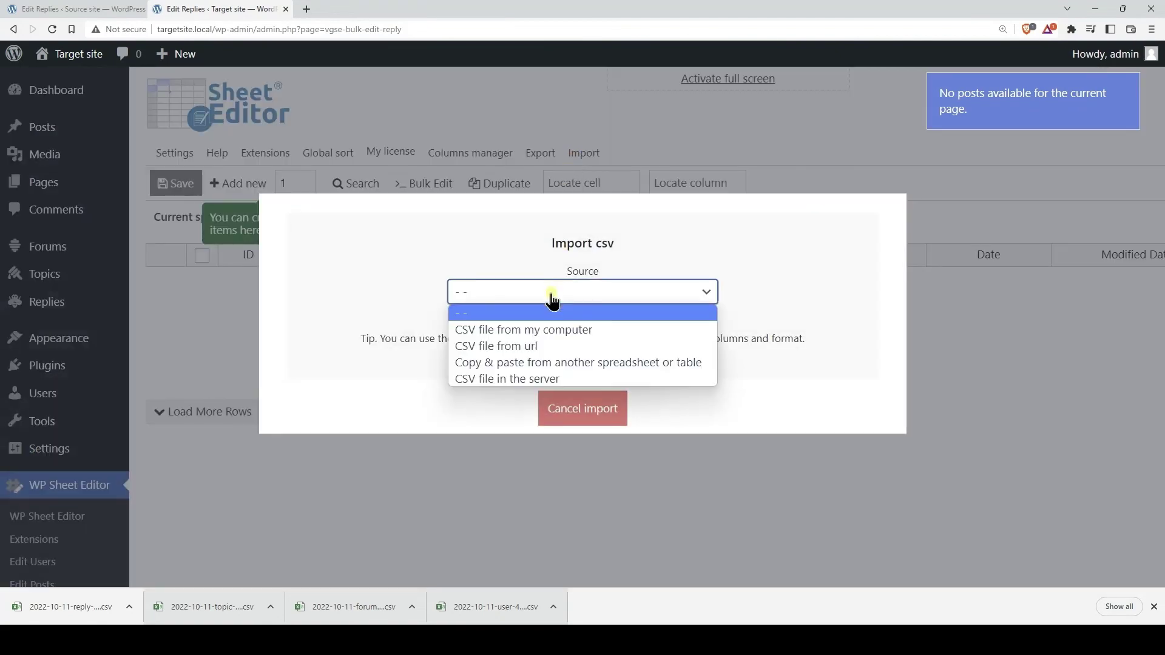
left_click(549, 329)
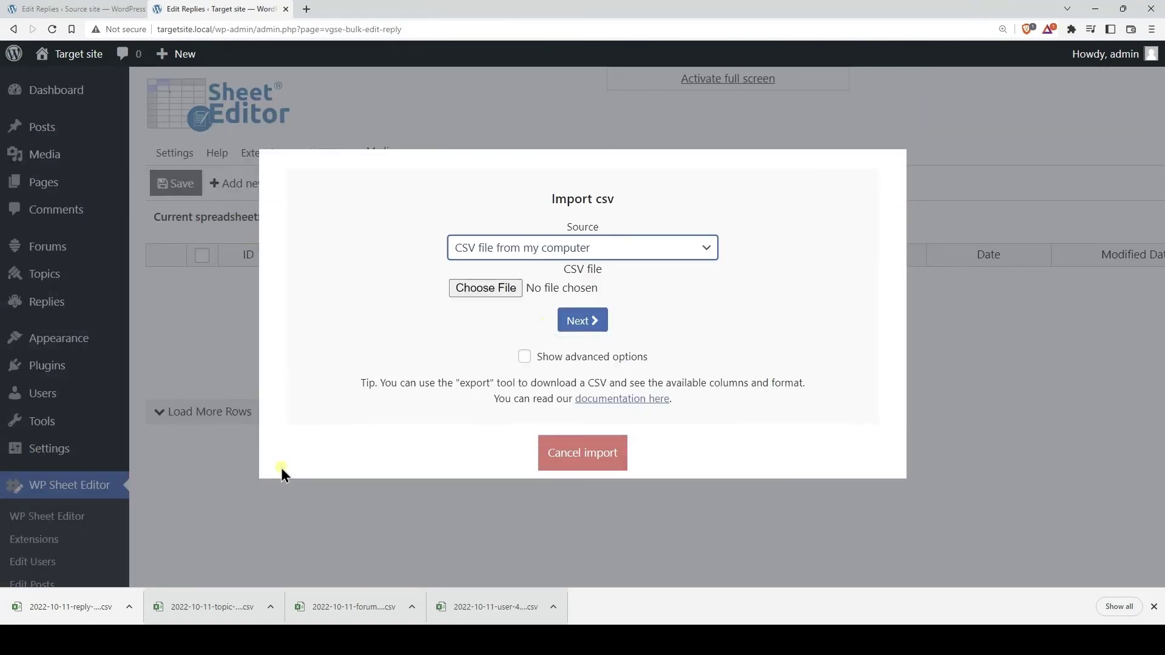
left_click_drag(74, 606, 465, 330)
left_click_drag(493, 290, 492, 289)
left_click(587, 322)
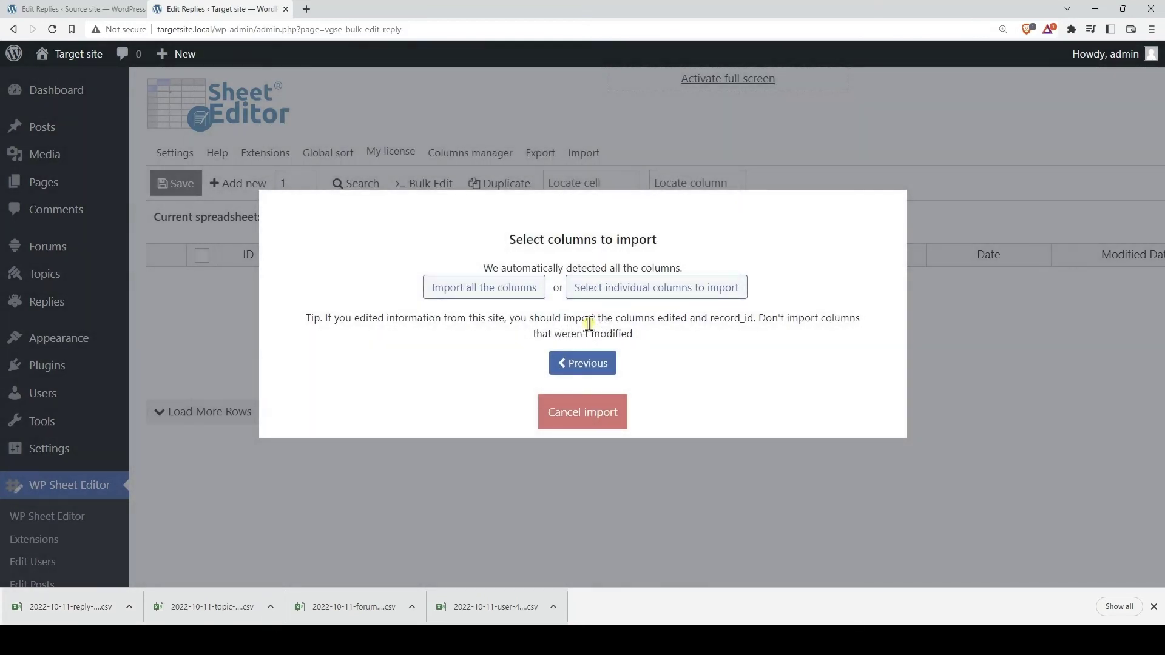
Import all columns with all rows as new replies, then view the Forums list.
left_click(485, 294)
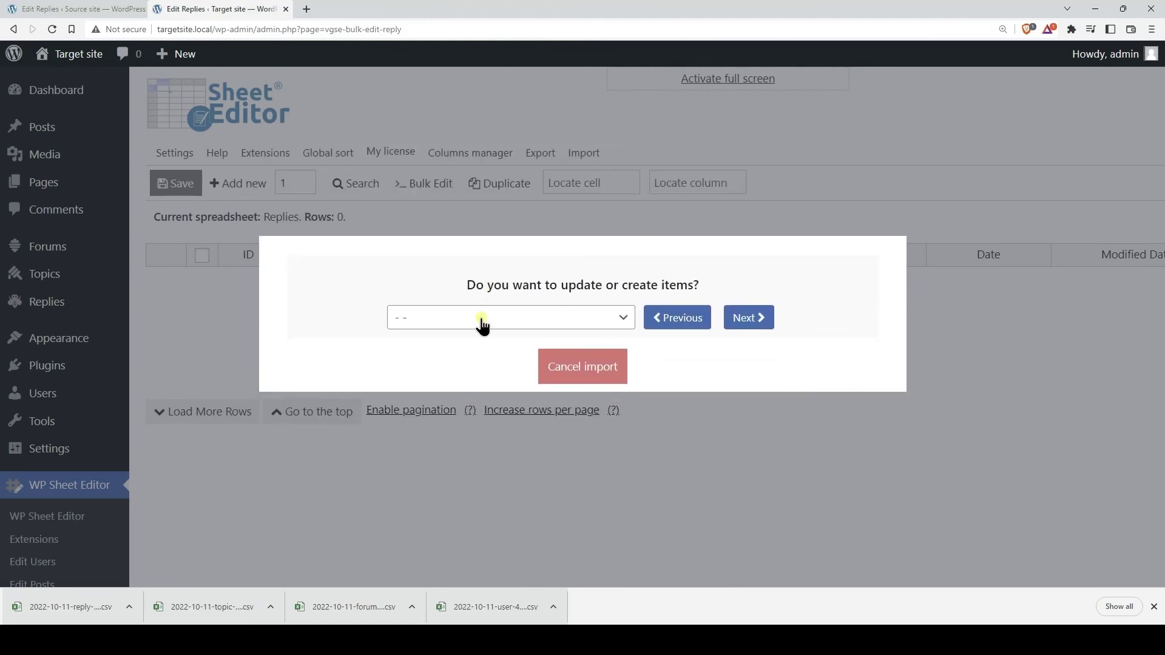
left_click(482, 326)
left_click(461, 371)
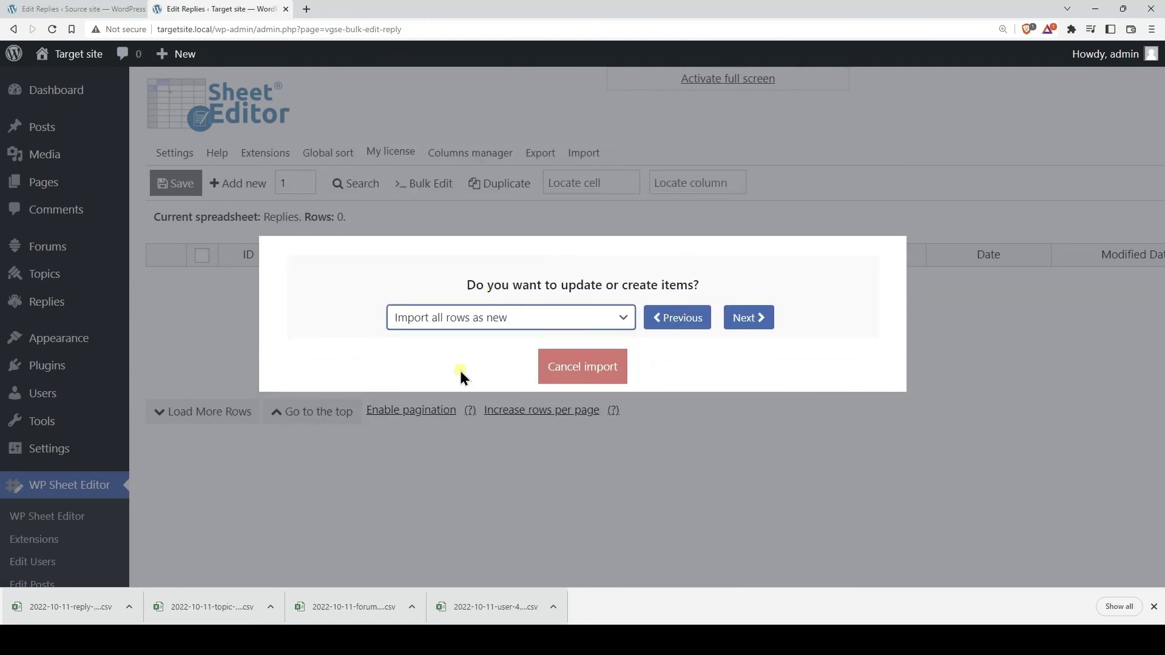
left_click(748, 318)
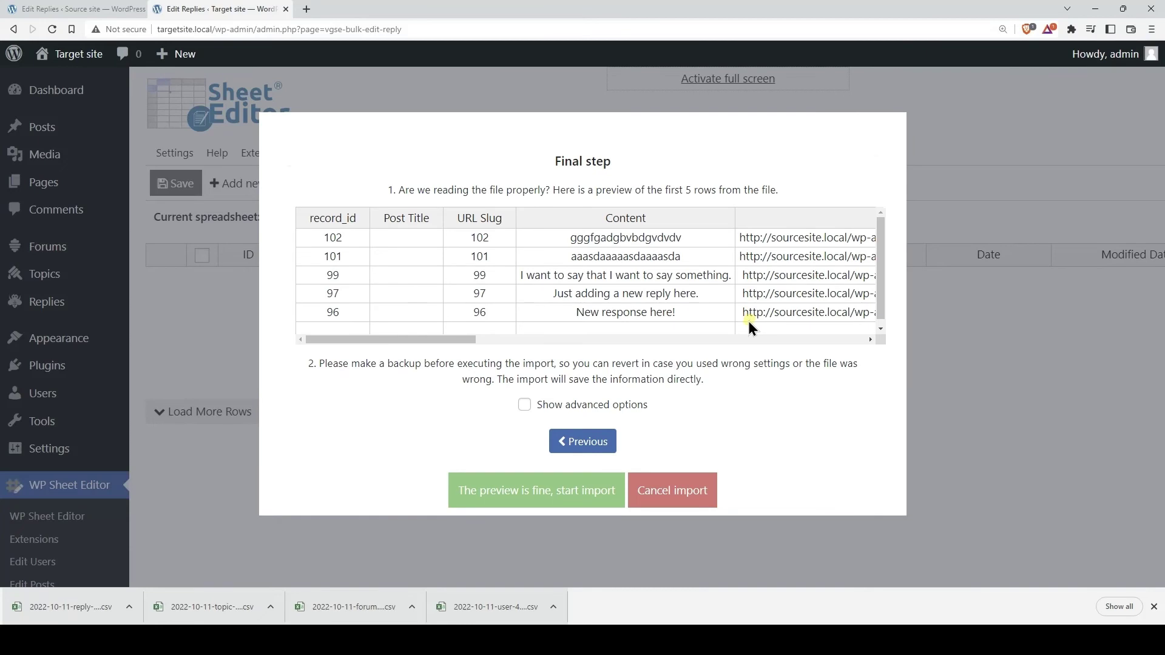
left_click(552, 496)
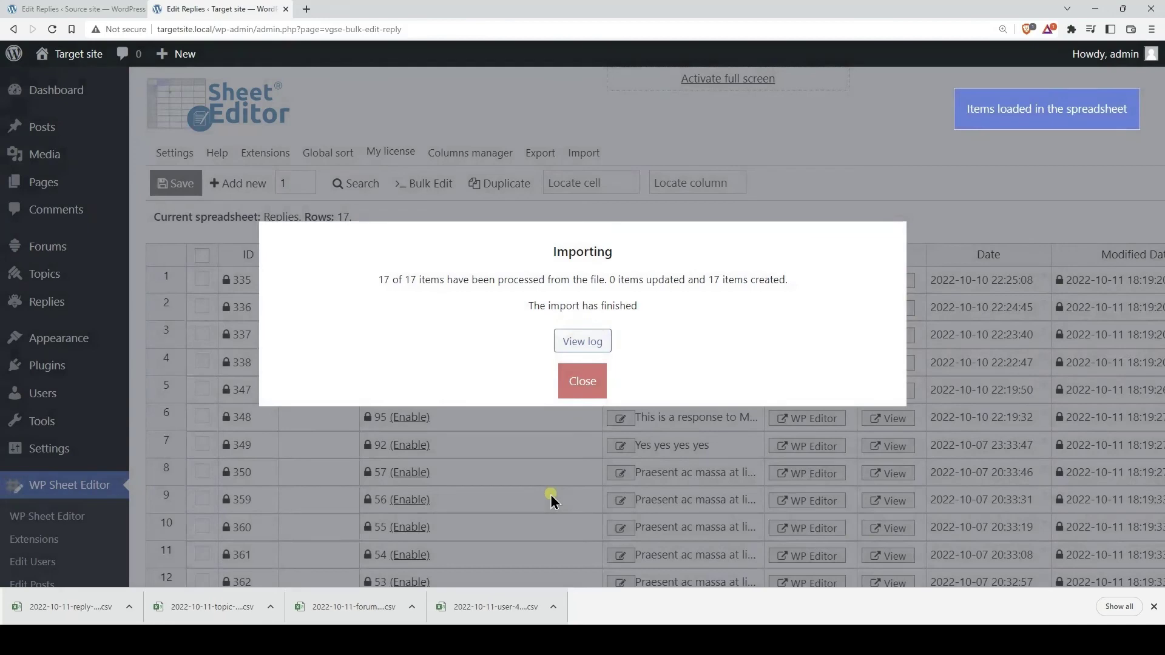
left_click(584, 393)
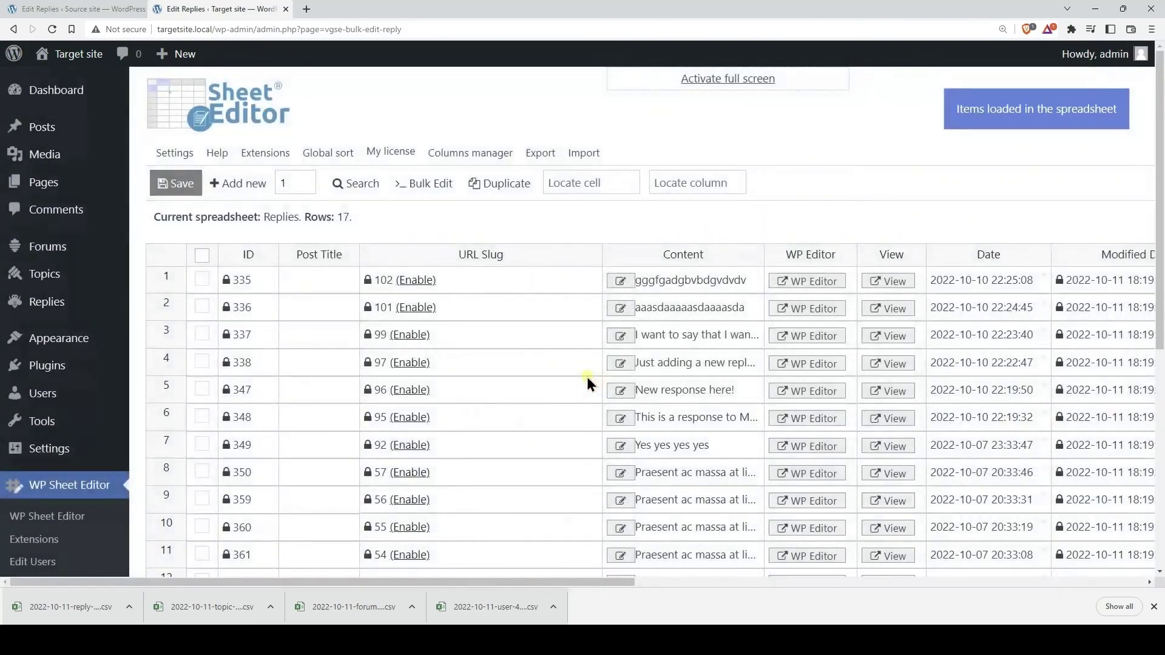
left_click(53, 247)
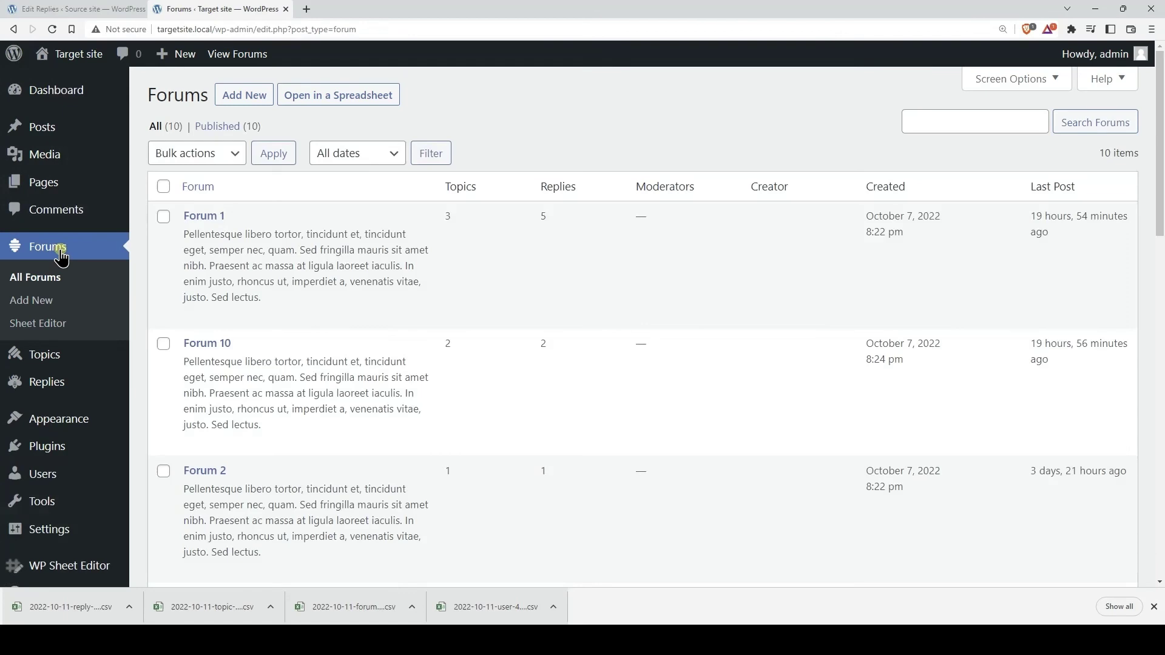
left_click(52, 352)
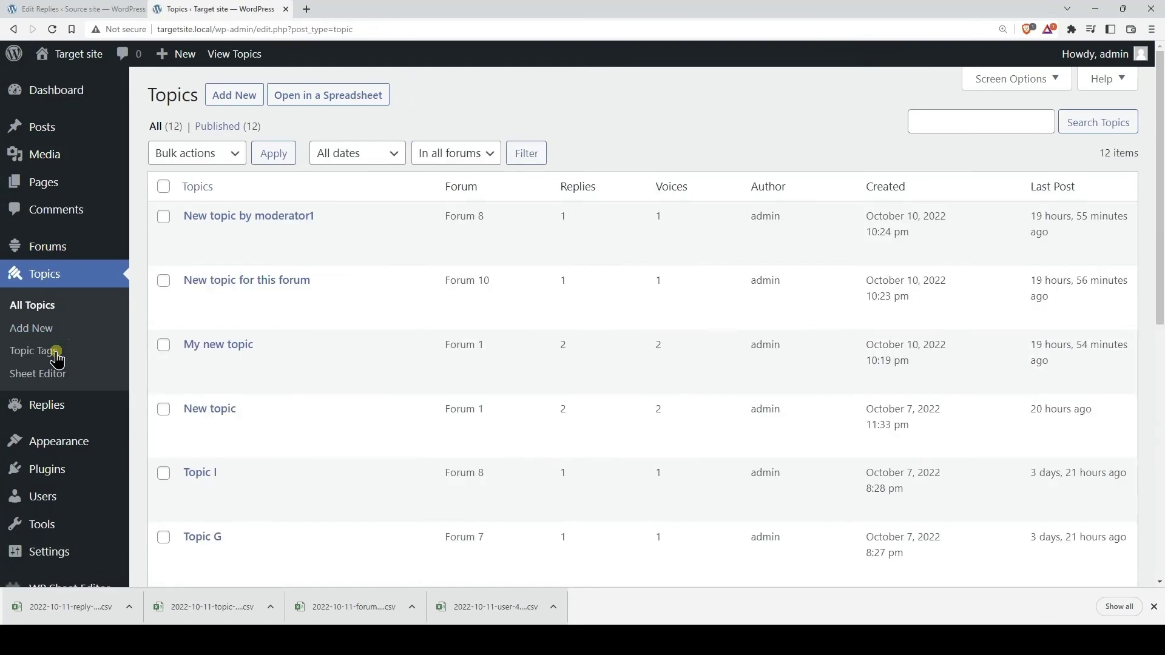
left_click(55, 403)
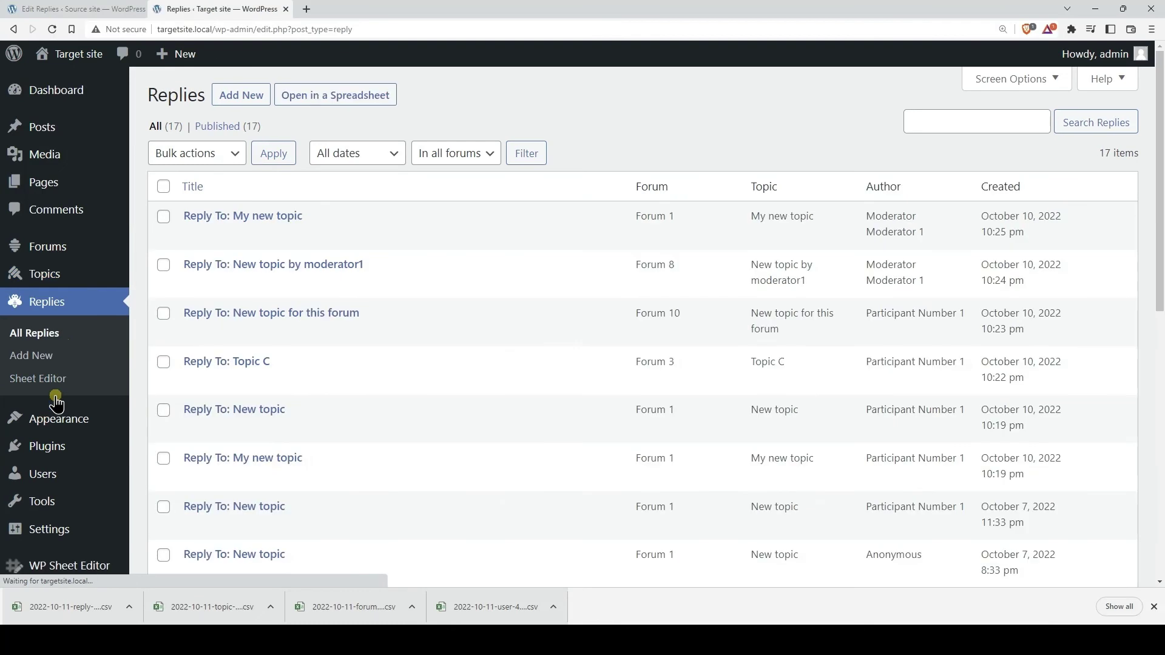
left_click(62, 248)
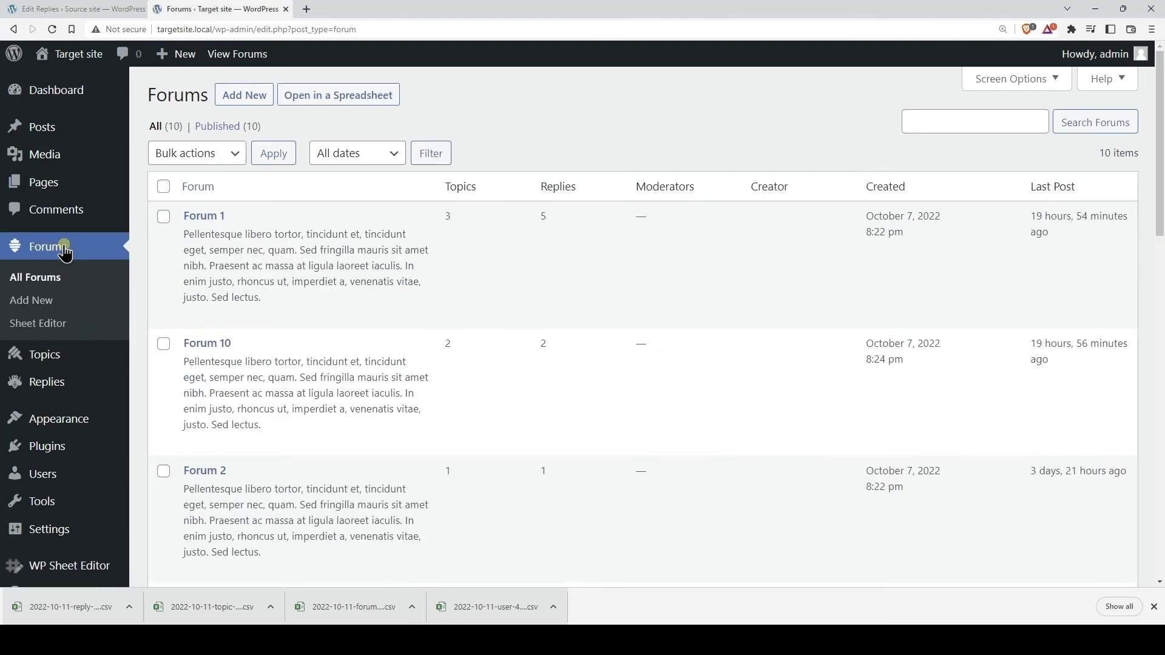
mouse_move(307, 268)
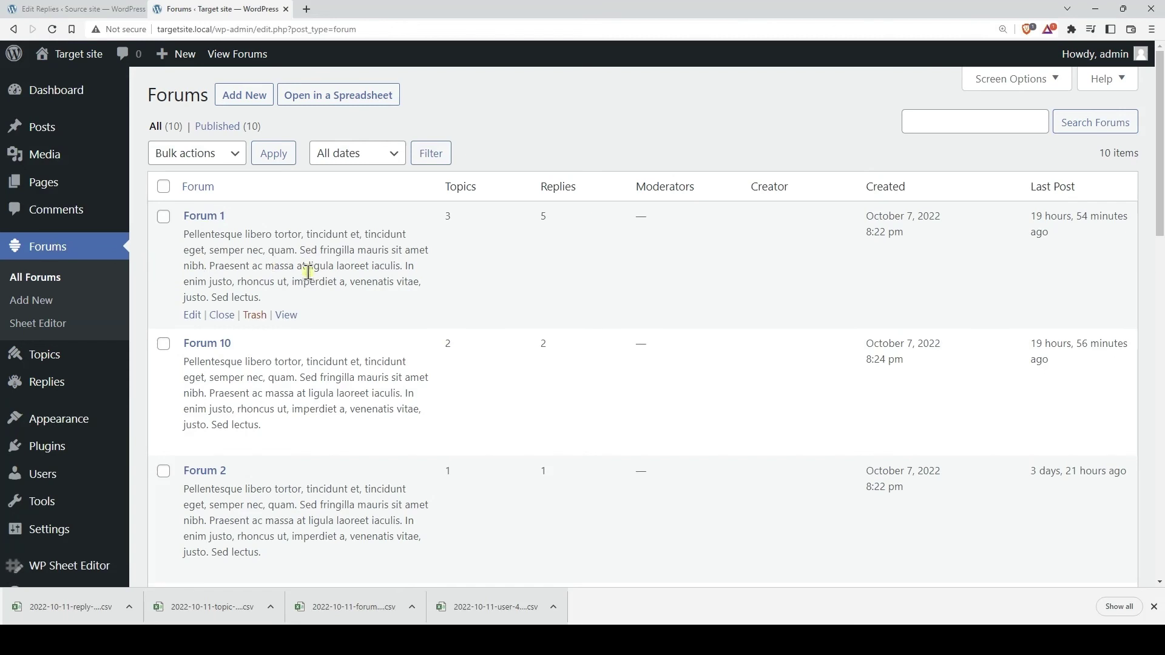
View Forum 1 on the frontend and open 'My new topic' to check its two imported replies.
left_click(286, 315)
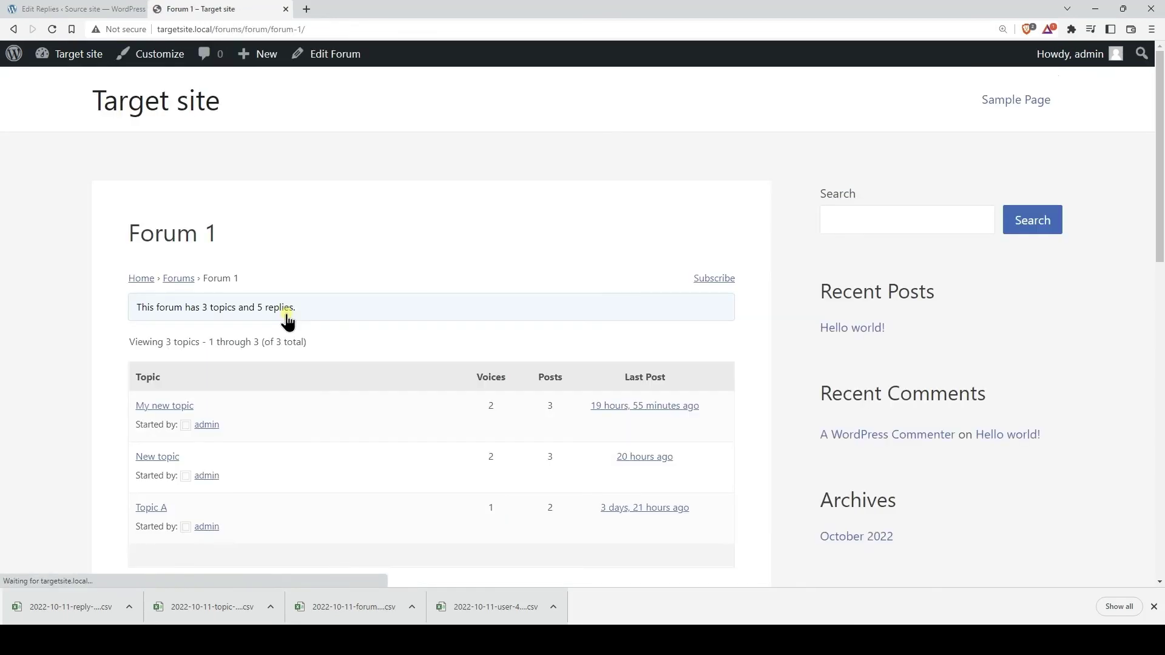
scroll(288, 337, "down", 1)
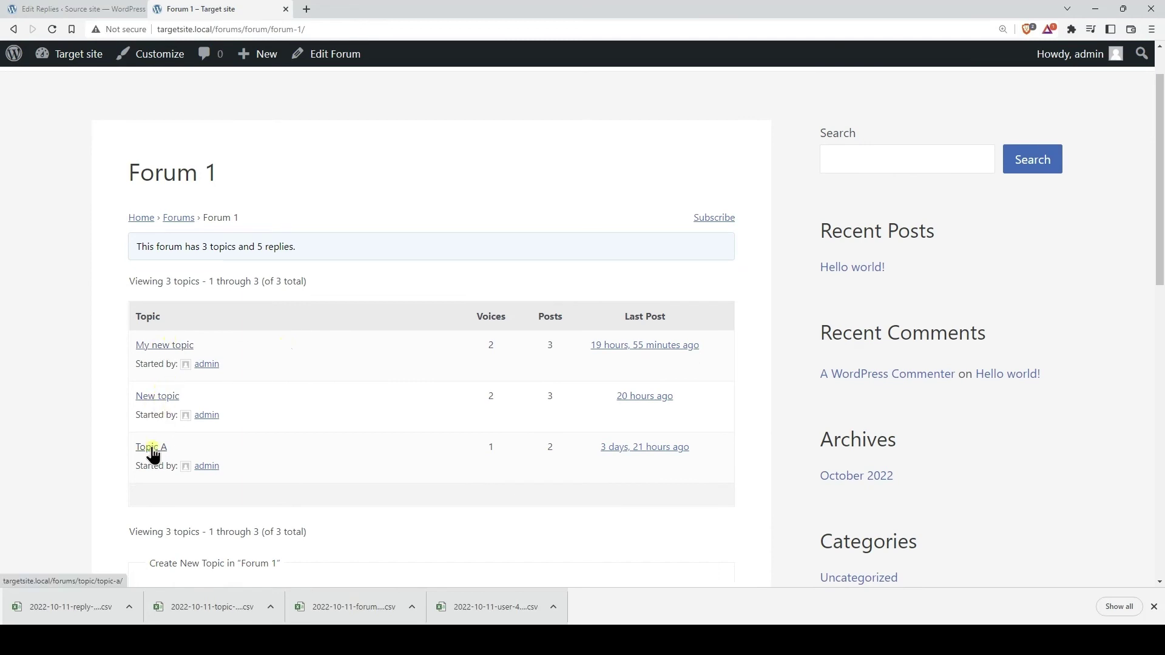
left_click(167, 349)
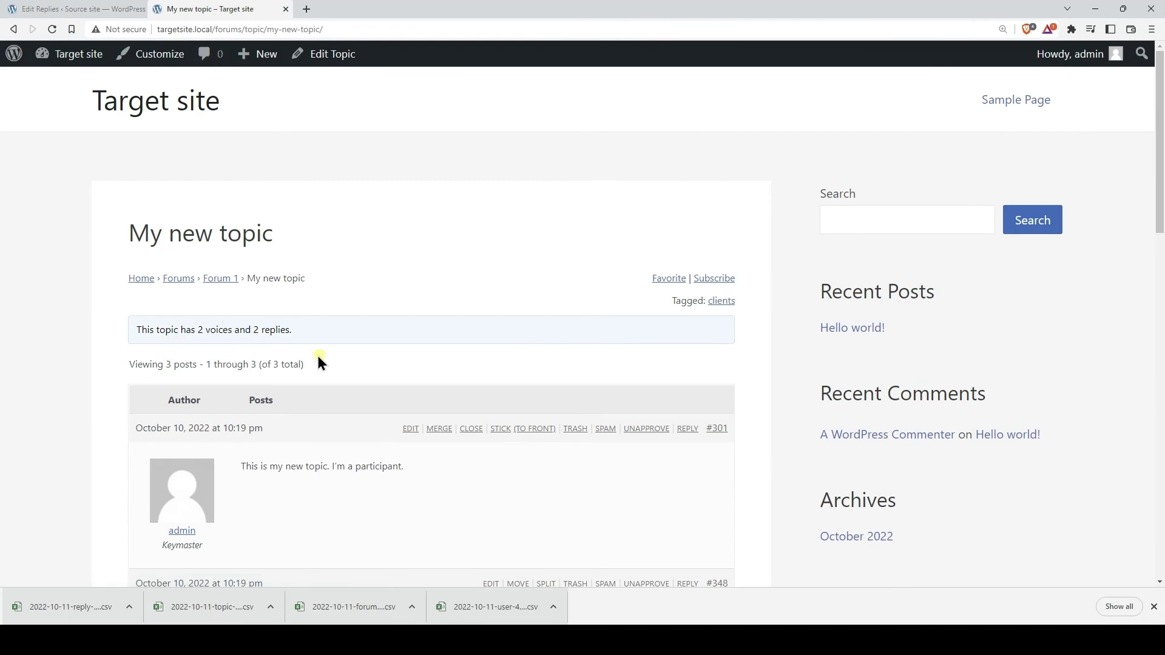
scroll(387, 351, "down", 3)
scroll(387, 355, "down", 1)
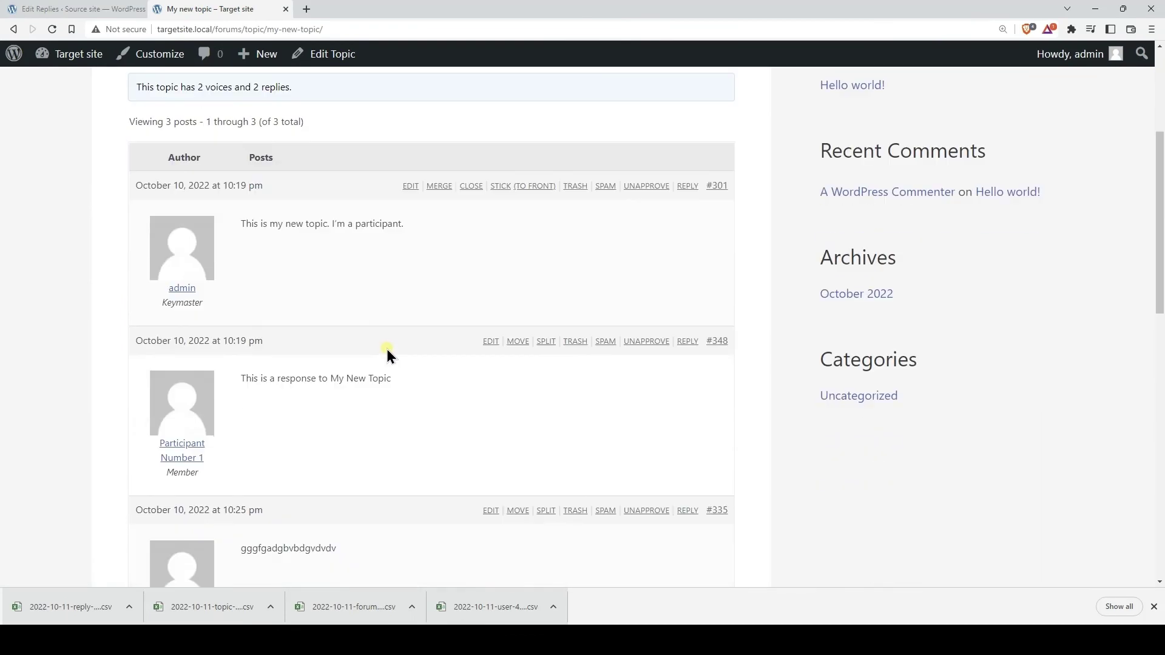